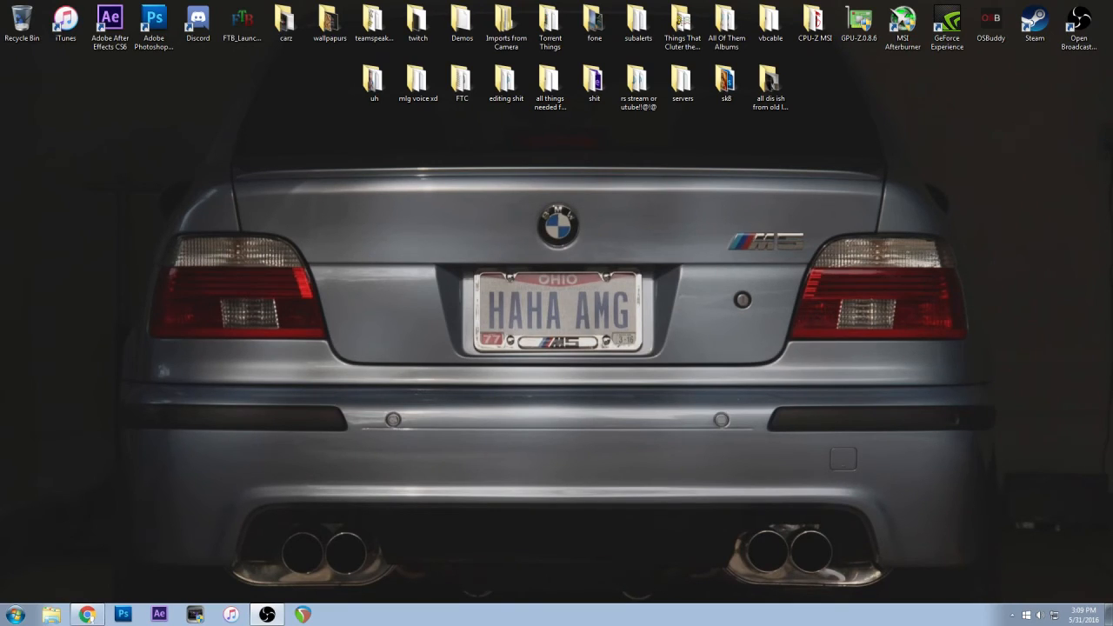
Bring up the Open Broadcaster Software window and review the video encoding options in its settings
left_click_drag(1112, 139, 540, 95)
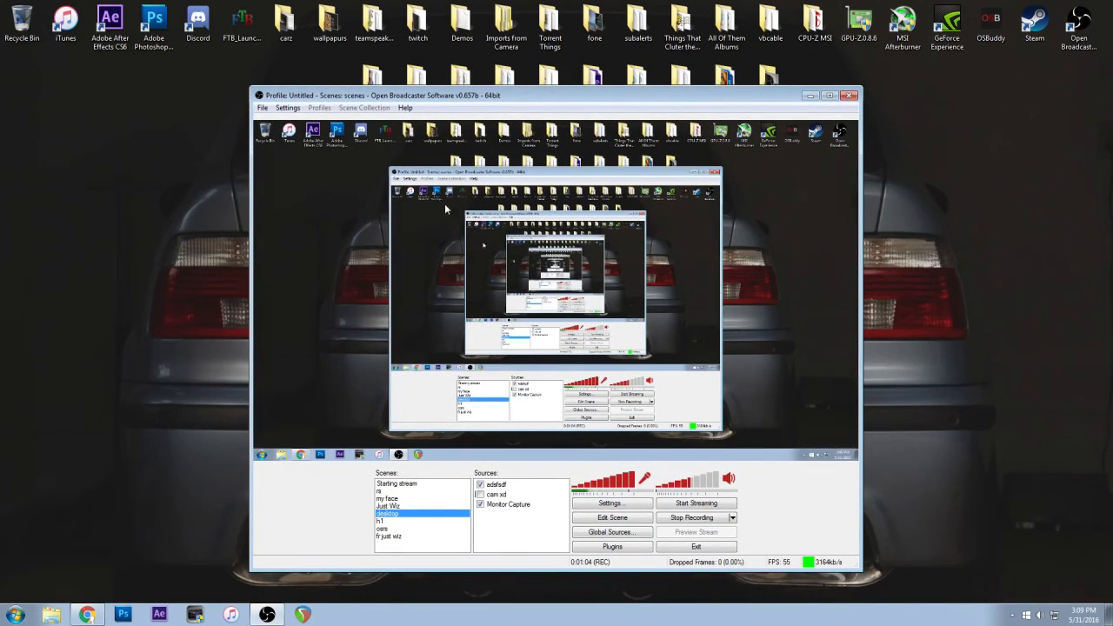
left_click(609, 503)
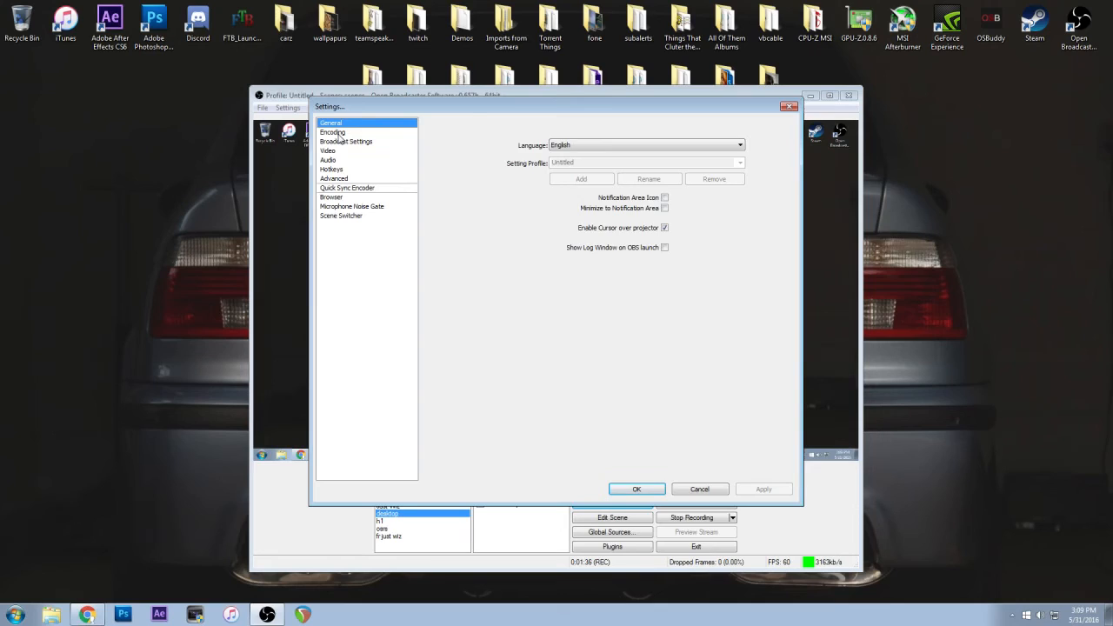
left_click(337, 133)
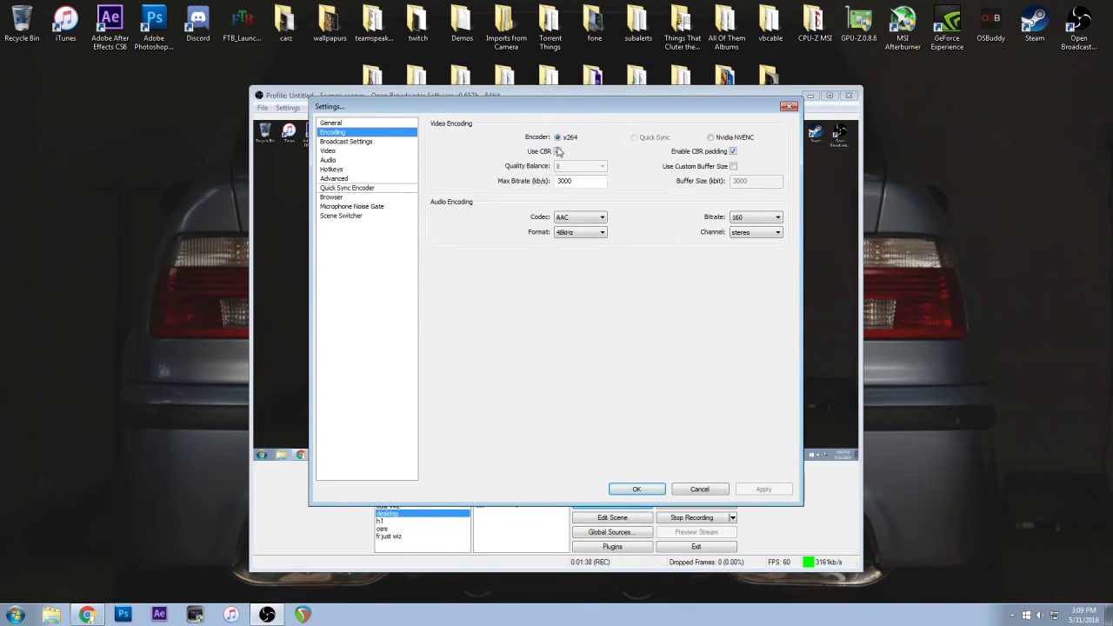
left_click(557, 151)
In the broadcast settings, keep Twitch as the streaming service and choose US Central: Dallas, TX as the FMS URL
left_click(346, 142)
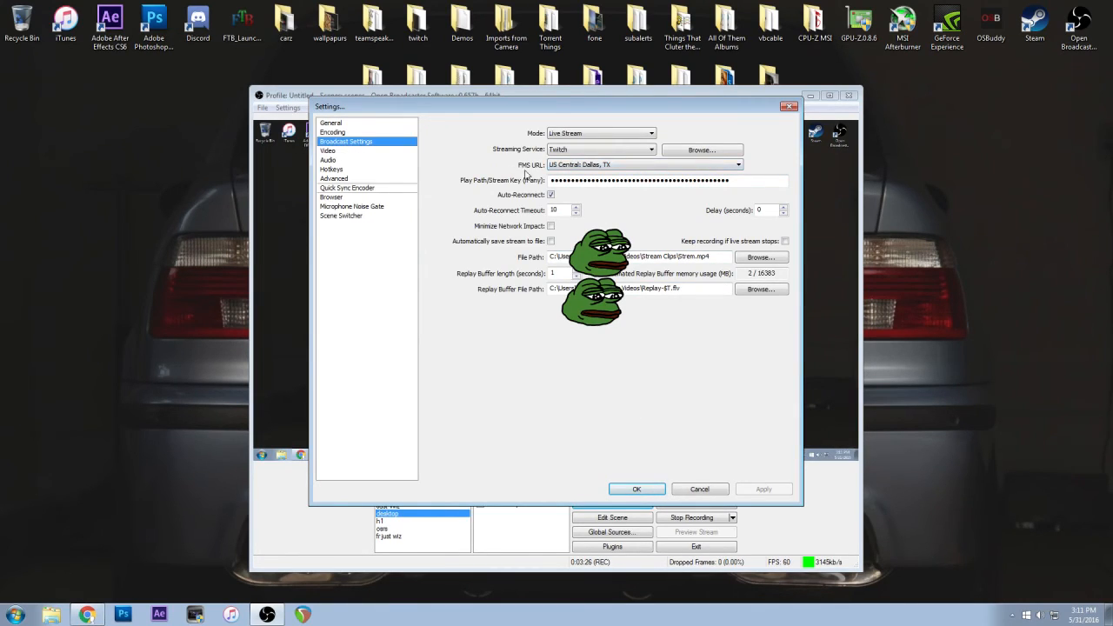
left_click(573, 150)
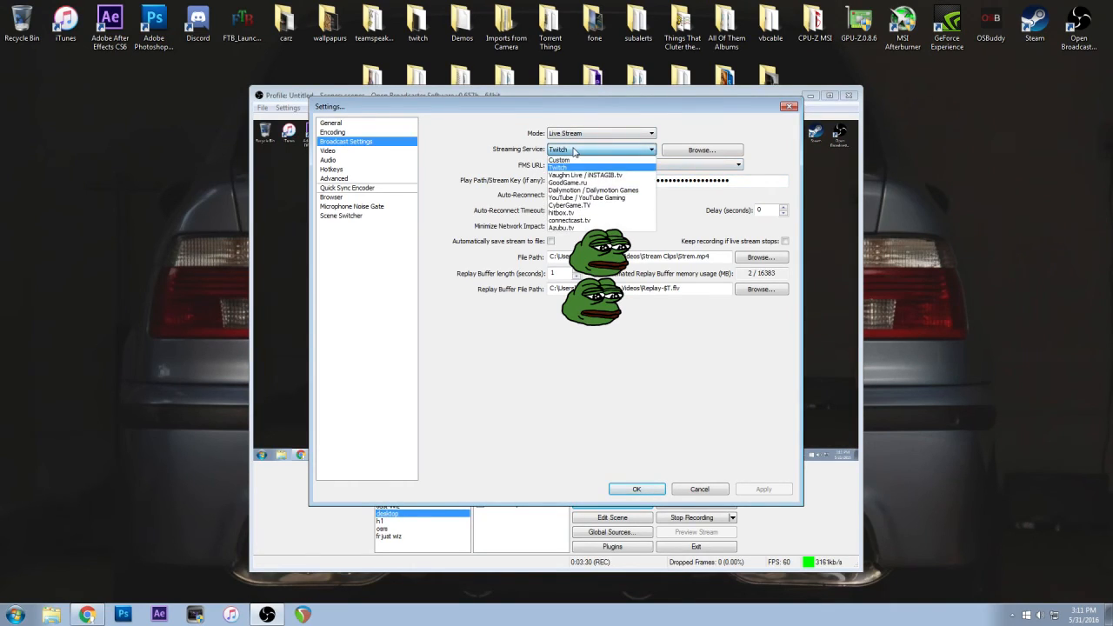
left_click(492, 168)
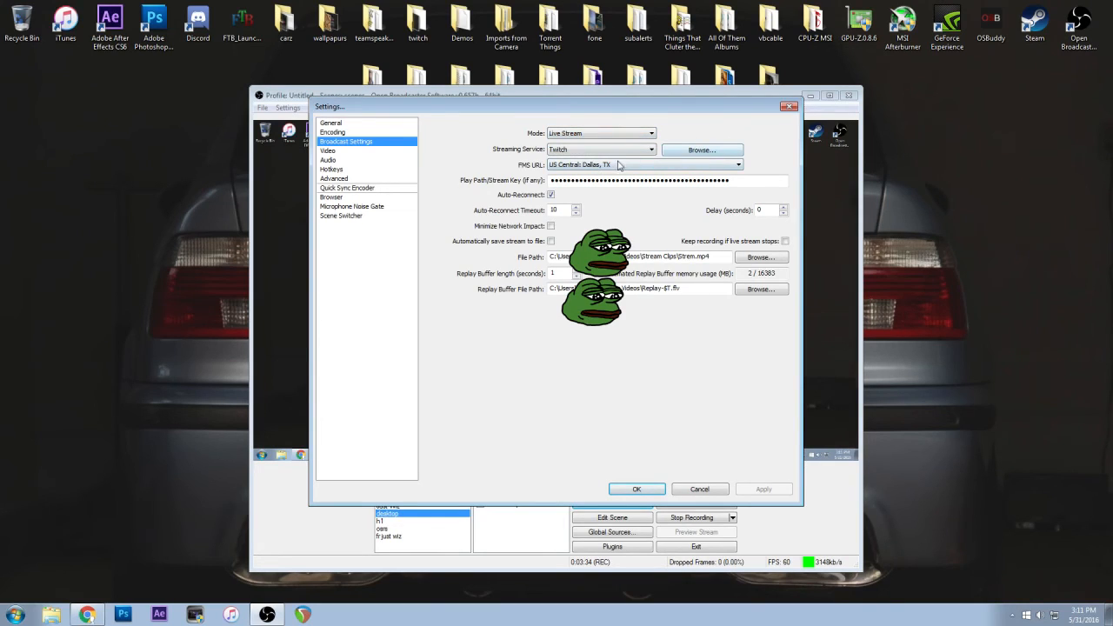
left_click(573, 167)
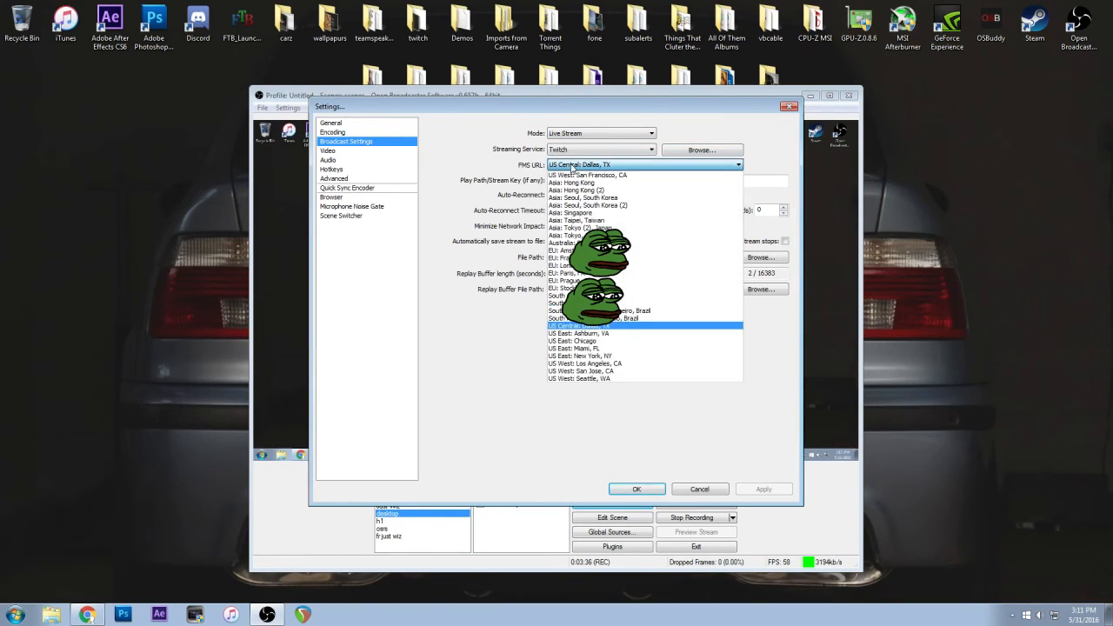
left_click(557, 328)
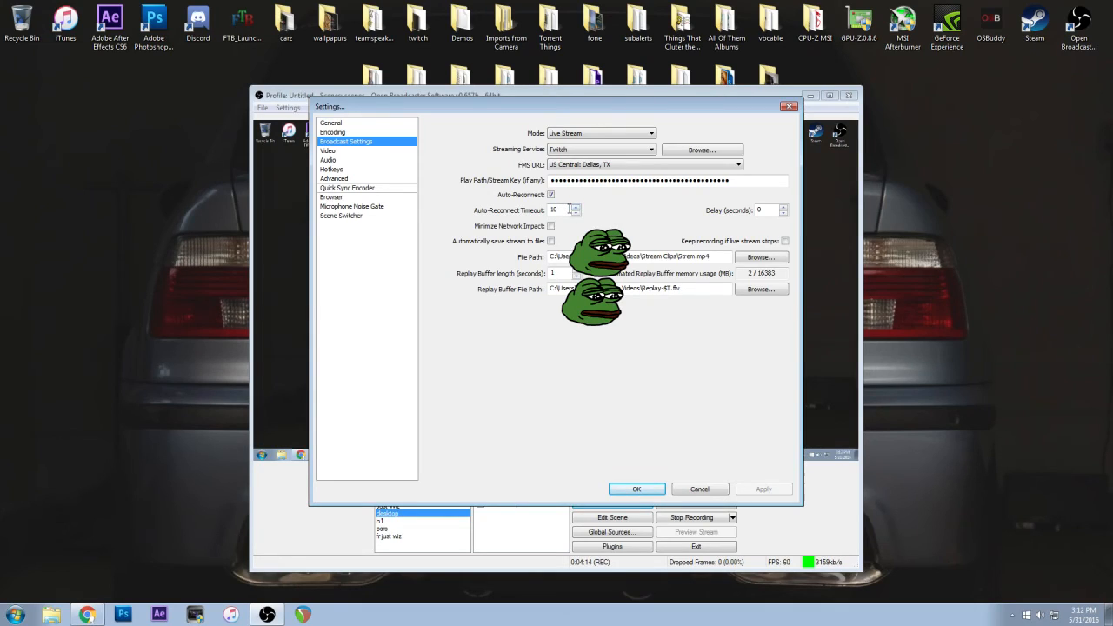
Set the auto-reconnect timeout to 5 and save the broadcast changes while switching to the video settings
left_click(575, 212)
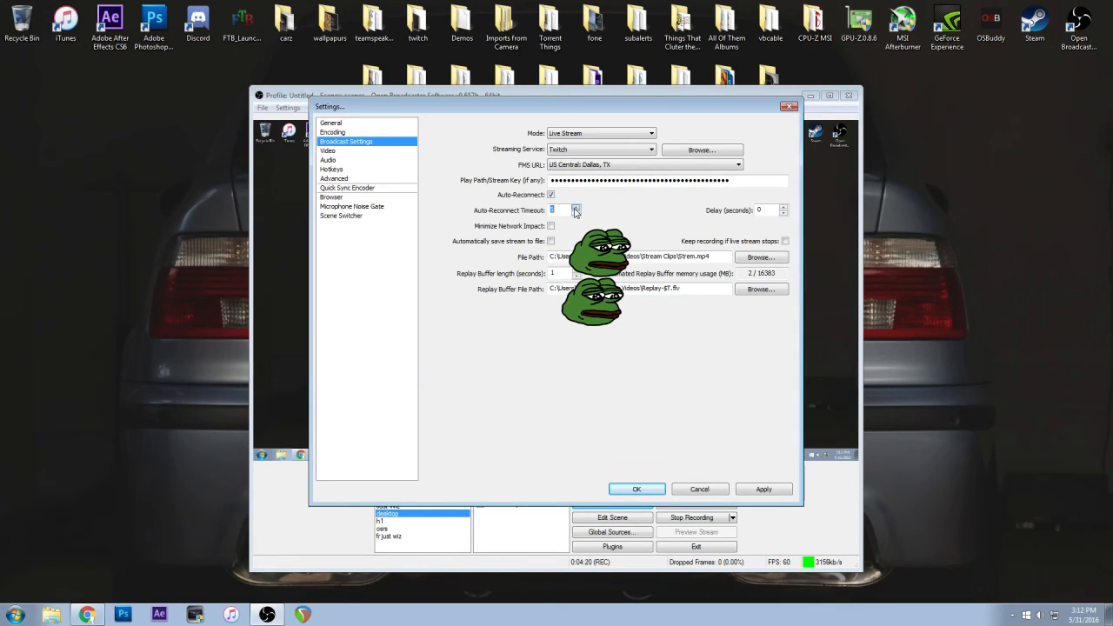
type("5")
left_click(331, 153)
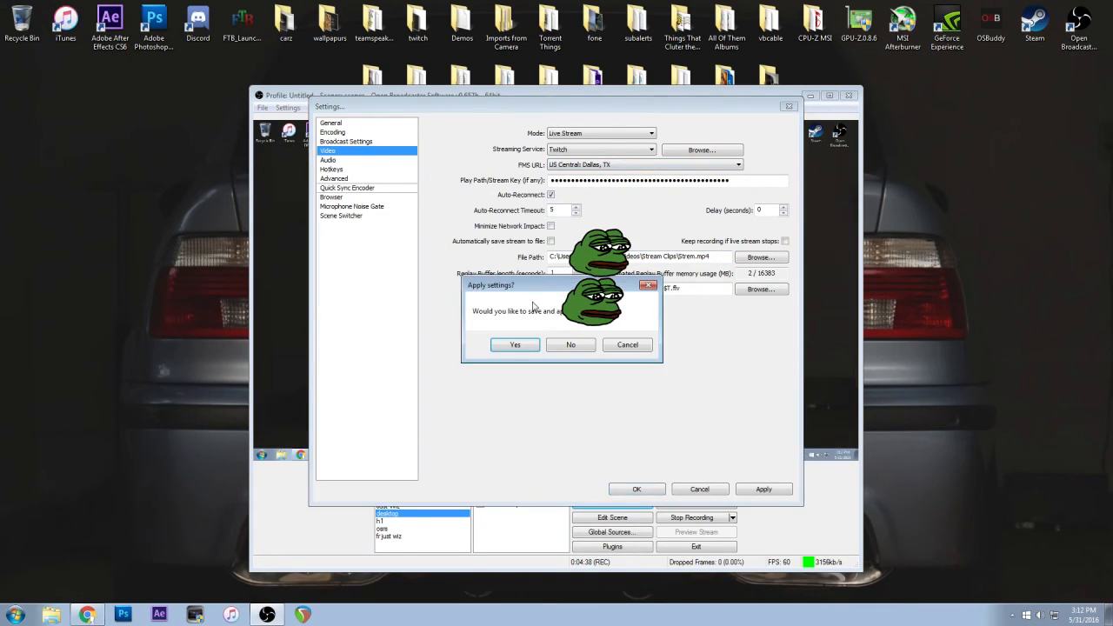
left_click(531, 351)
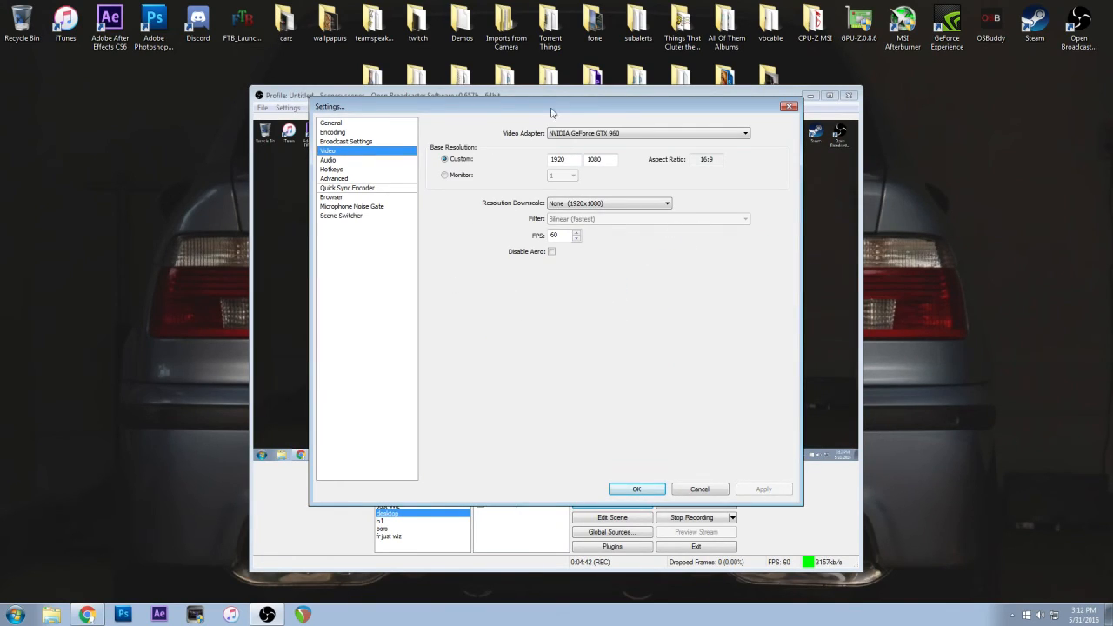
Review the video adapter choices and the aspect ratio of the custom base resolution
left_click(587, 135)
left_click(588, 139)
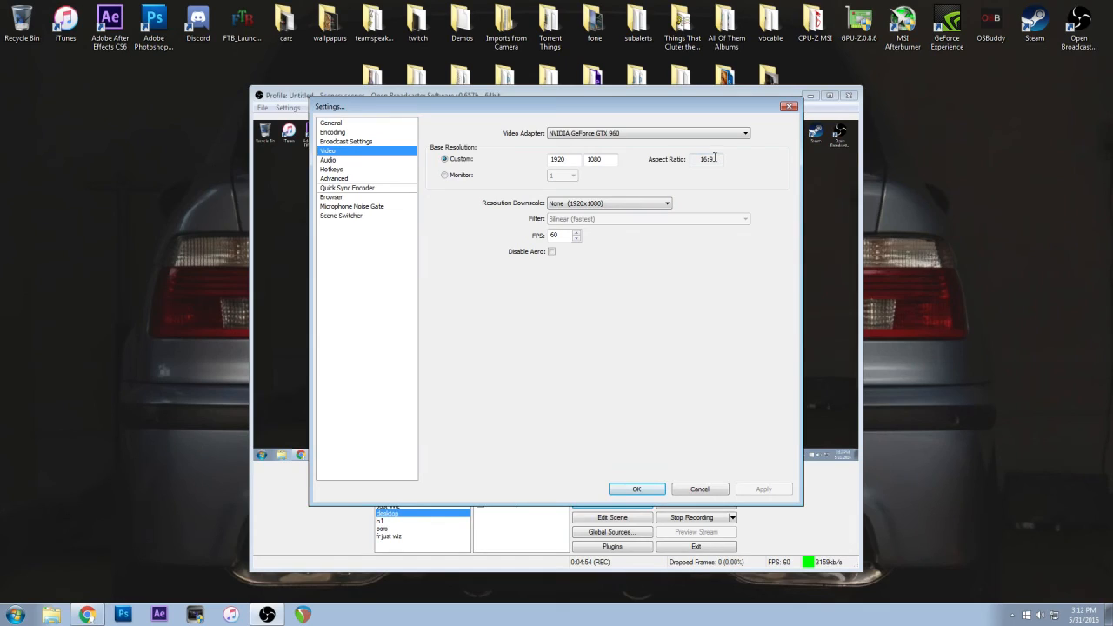
left_click_drag(698, 160, 736, 161)
left_click(709, 158)
Try switching the resolution downscale between None (1920x1080) and 1.50 (1280x720)
left_click(577, 205)
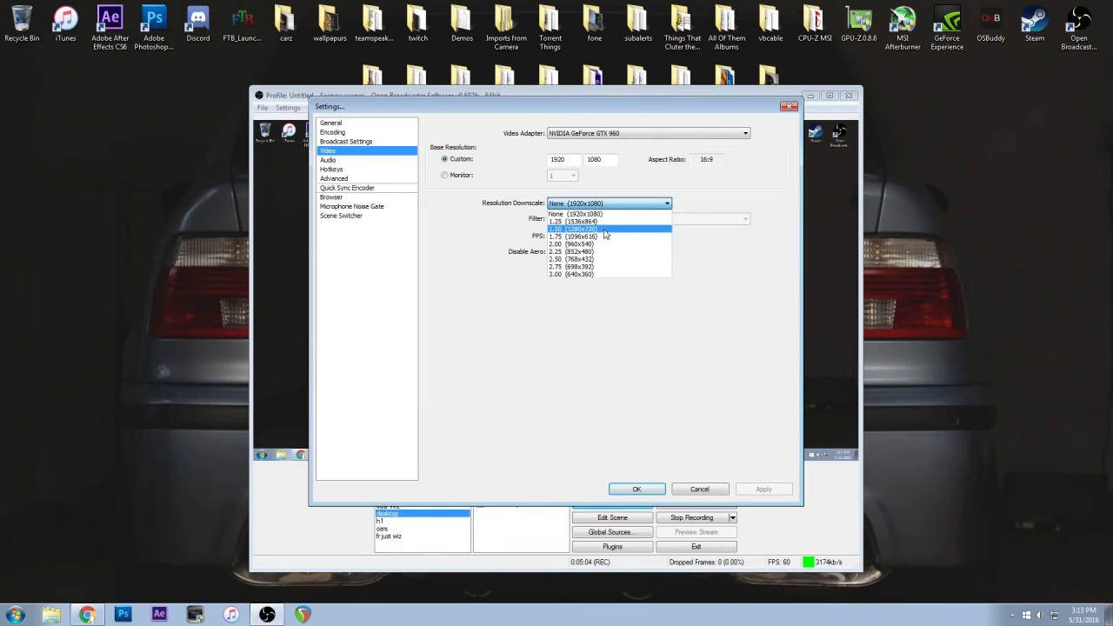
left_click(605, 230)
left_click(573, 206)
left_click(569, 214)
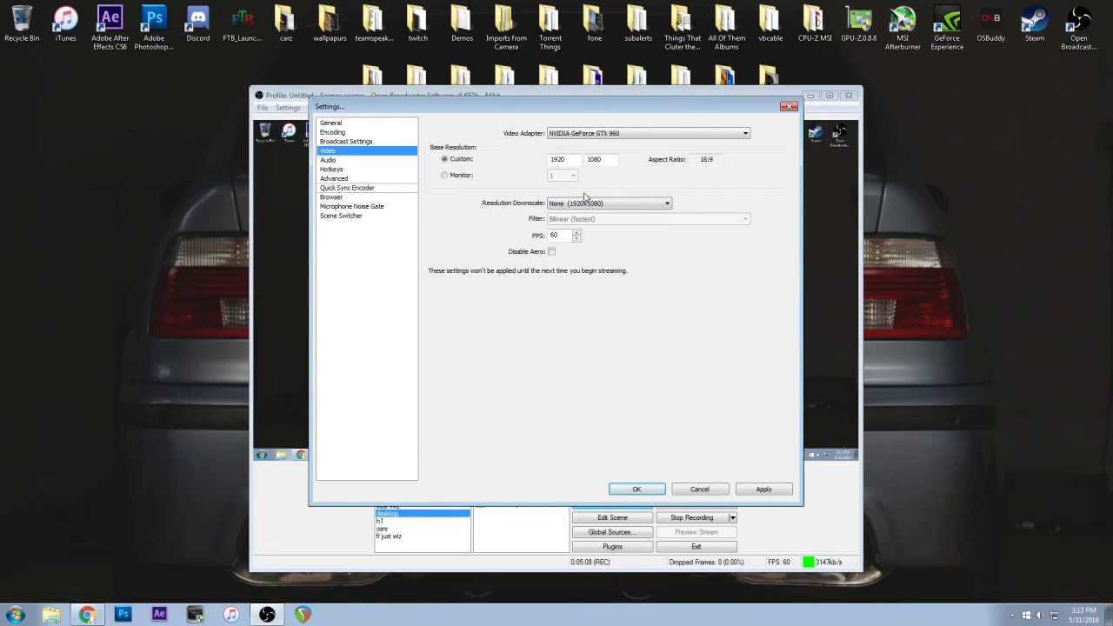
left_click(594, 203)
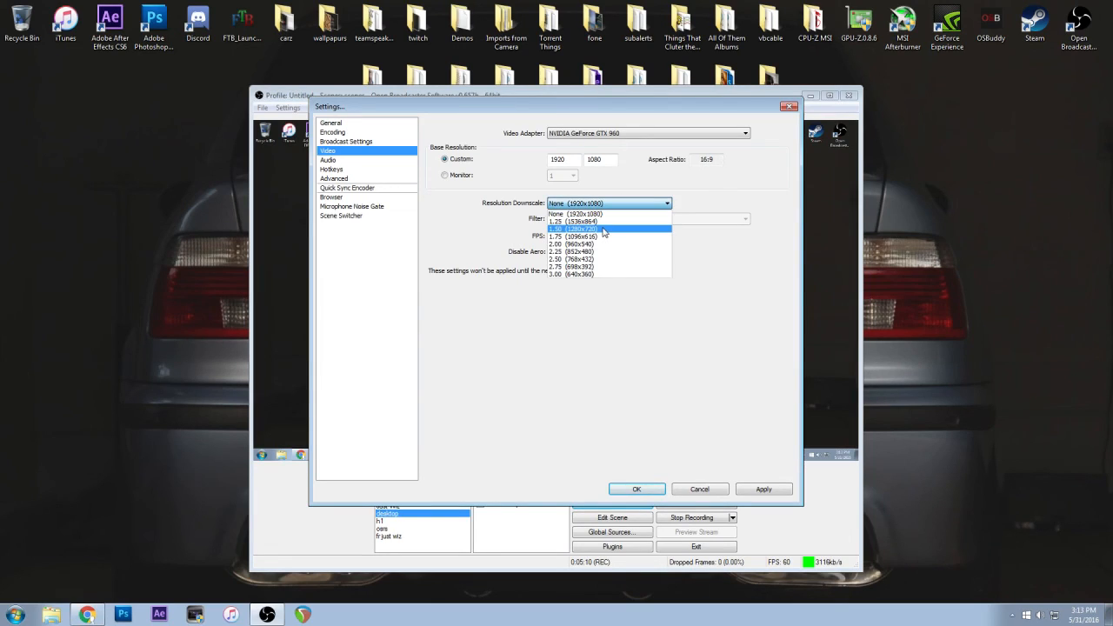
left_click(605, 231)
Examine the downscale filter options, keeping Bilinear (fastest) selected
left_click(598, 220)
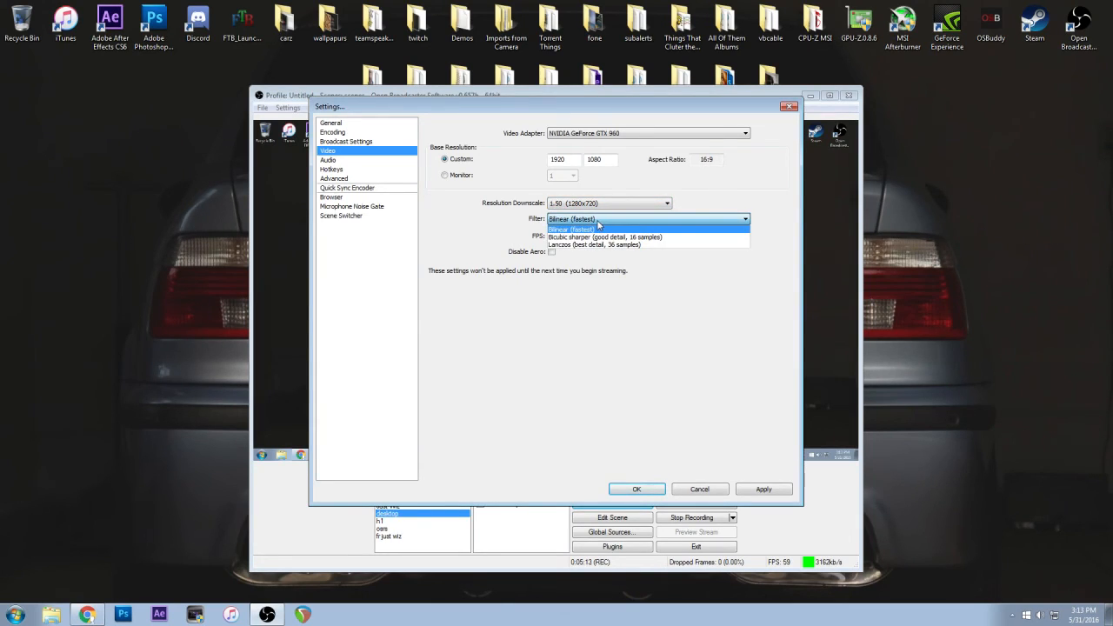
left_click(605, 230)
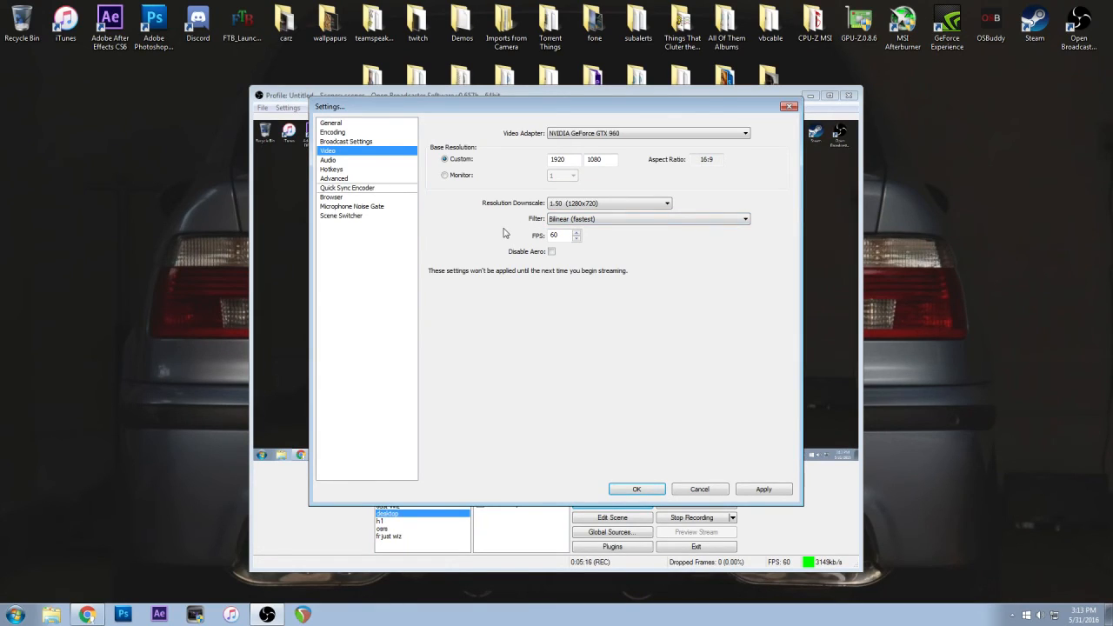
left_click(591, 219)
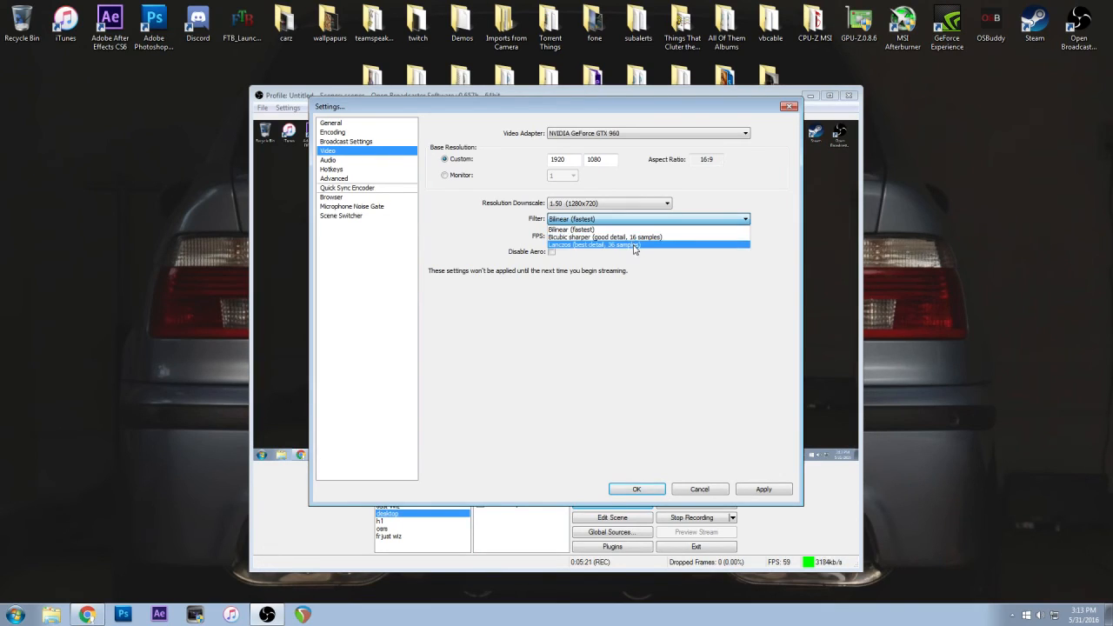
left_click(501, 234)
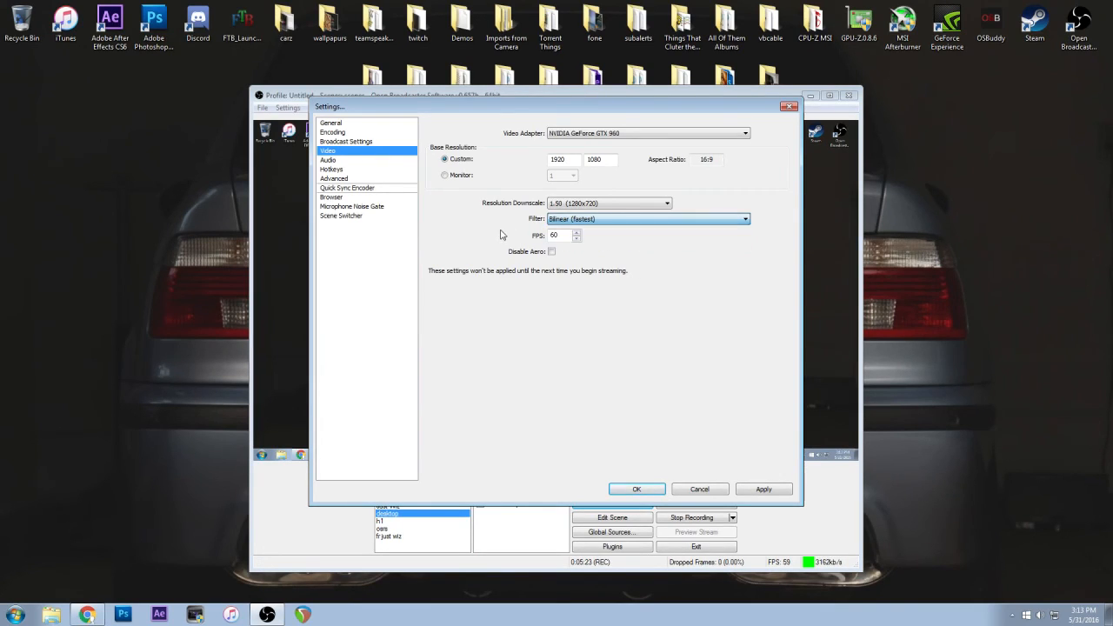
Return the resolution downscale to None (1920x1080) and switch to the audio settings without saving the video changes
left_click(593, 205)
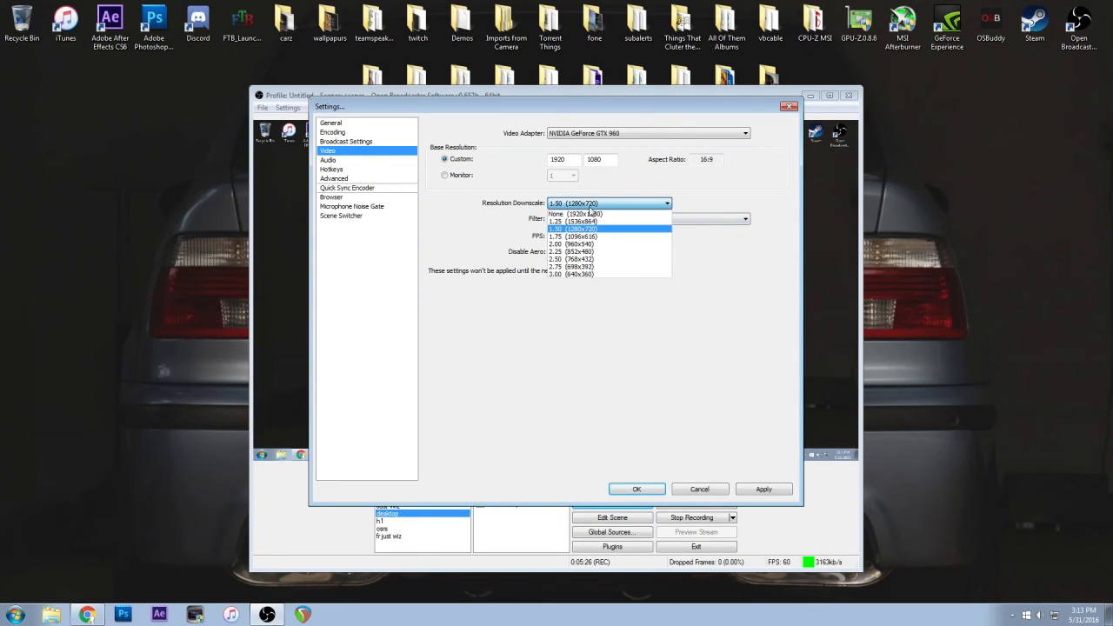
left_click(579, 215)
left_click(564, 235)
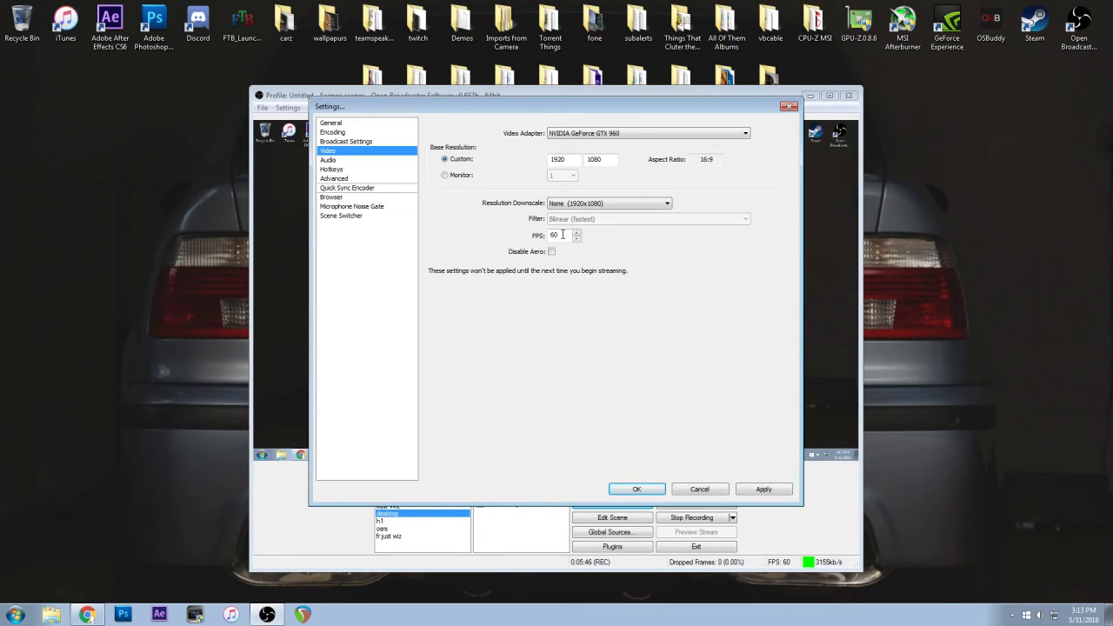
left_click(333, 160)
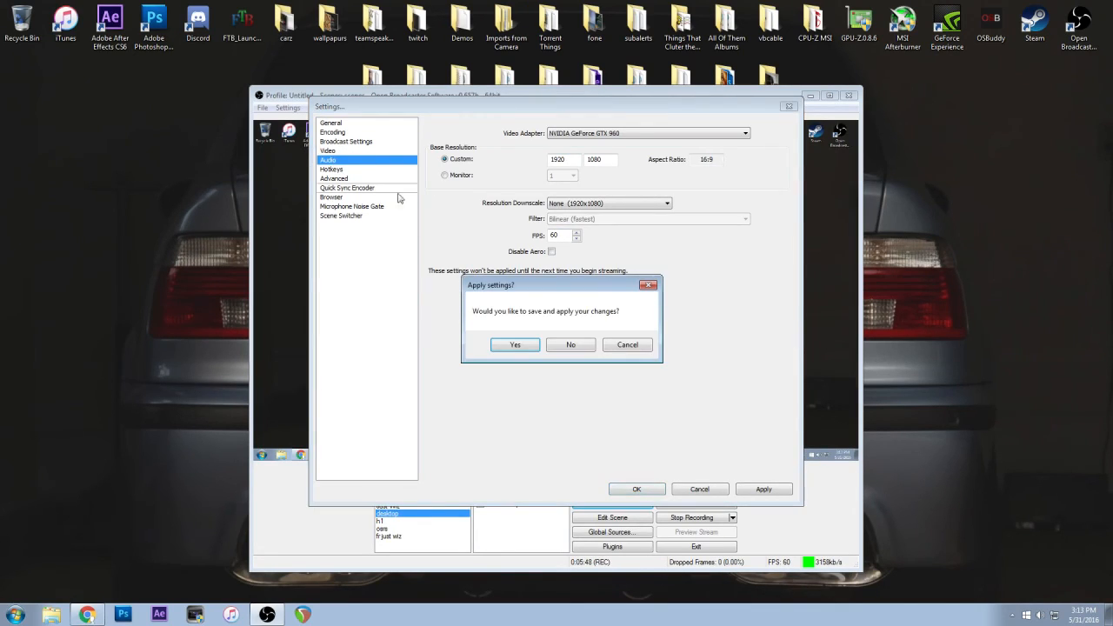
left_click(580, 345)
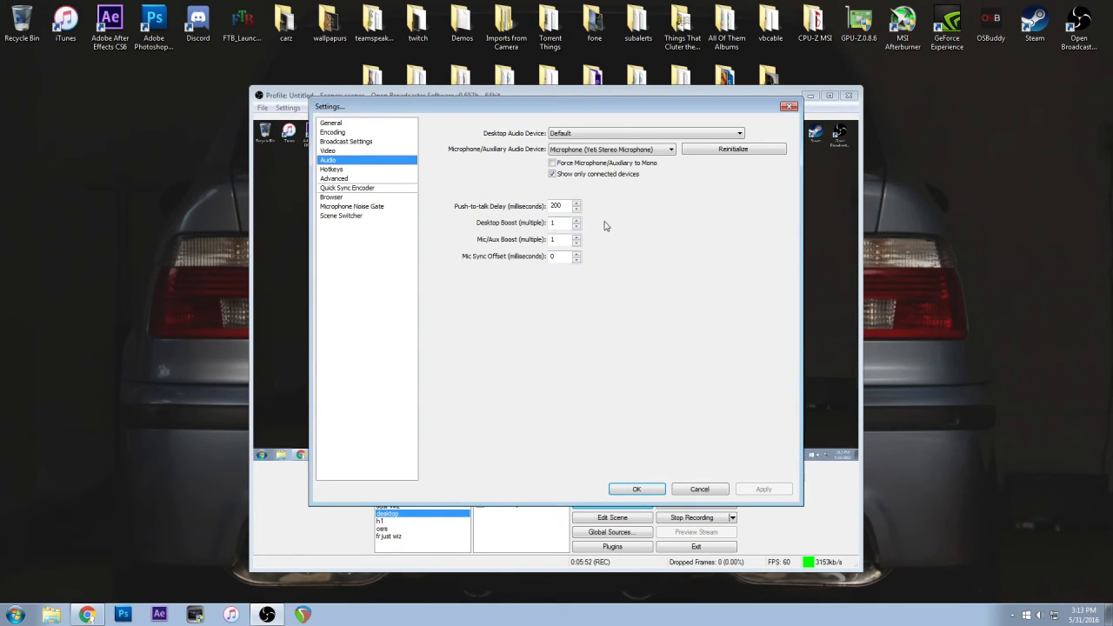
Review the desktop audio and microphone device choices, along with the hotkey settings
left_click(568, 136)
left_click(564, 143)
left_click(616, 150)
left_click(629, 174)
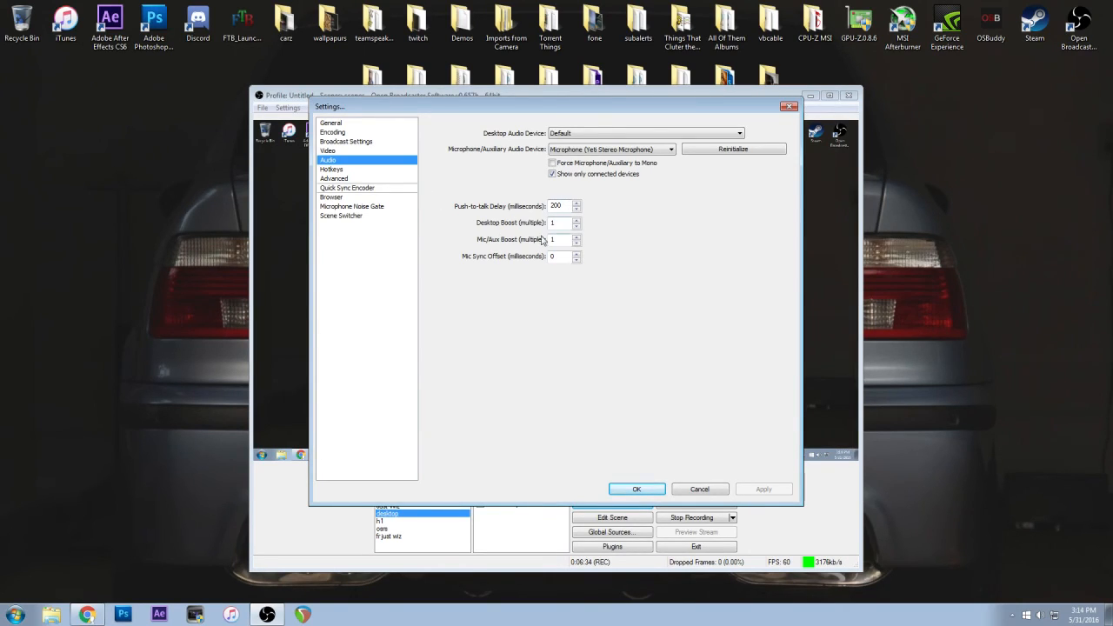
left_click(340, 170)
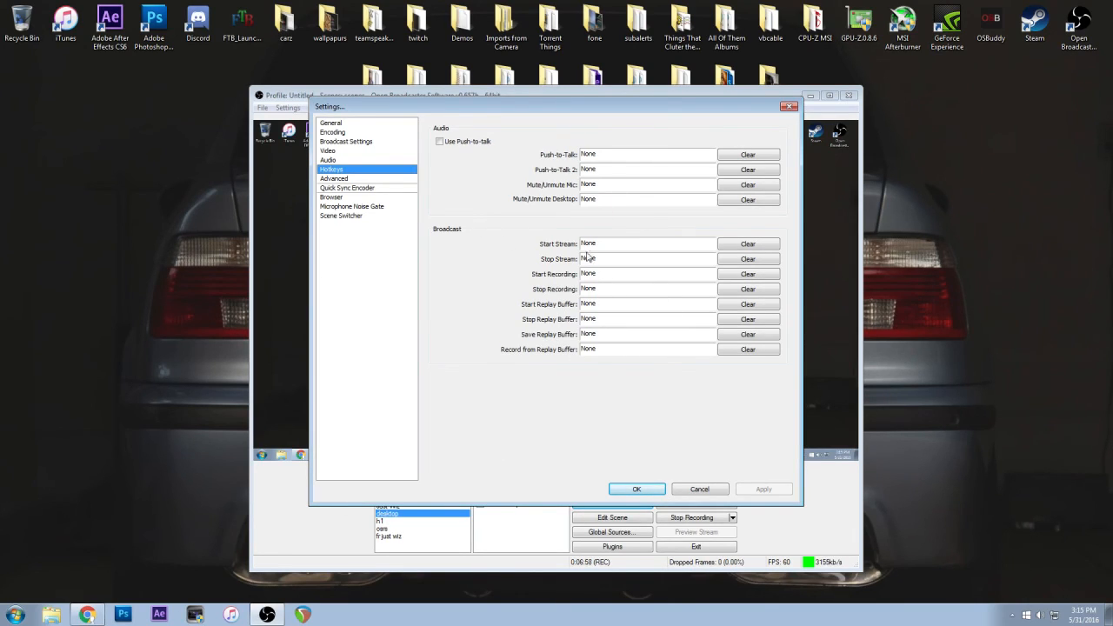
Examine the Process Priority Class options in the advanced settings, leaving High selected
left_click(333, 178)
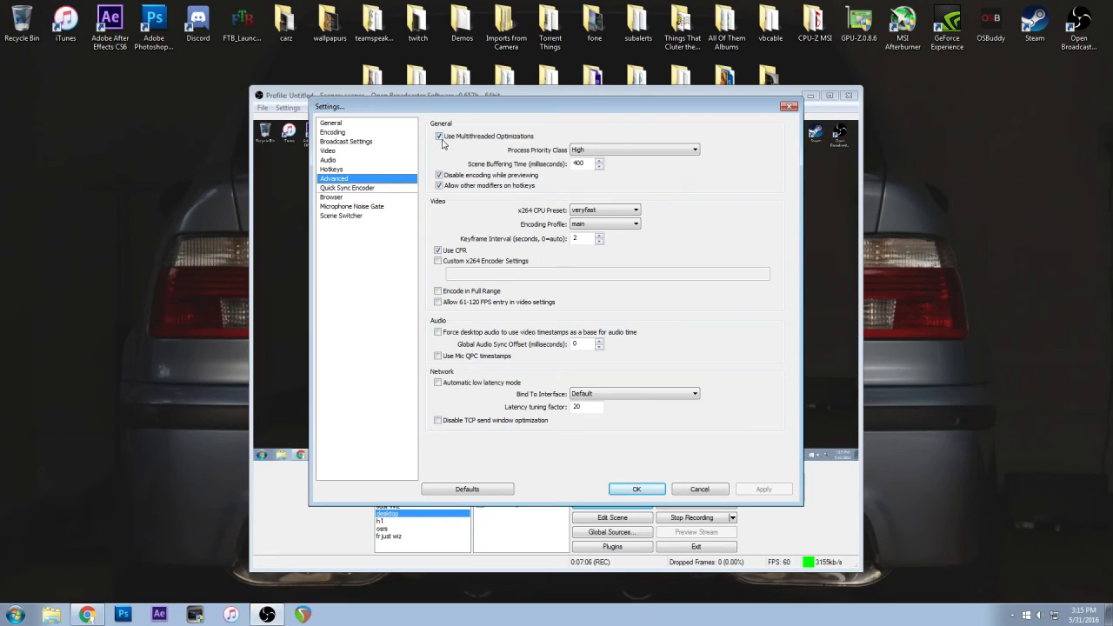
left_click(612, 154)
left_click(613, 155)
left_click(710, 187)
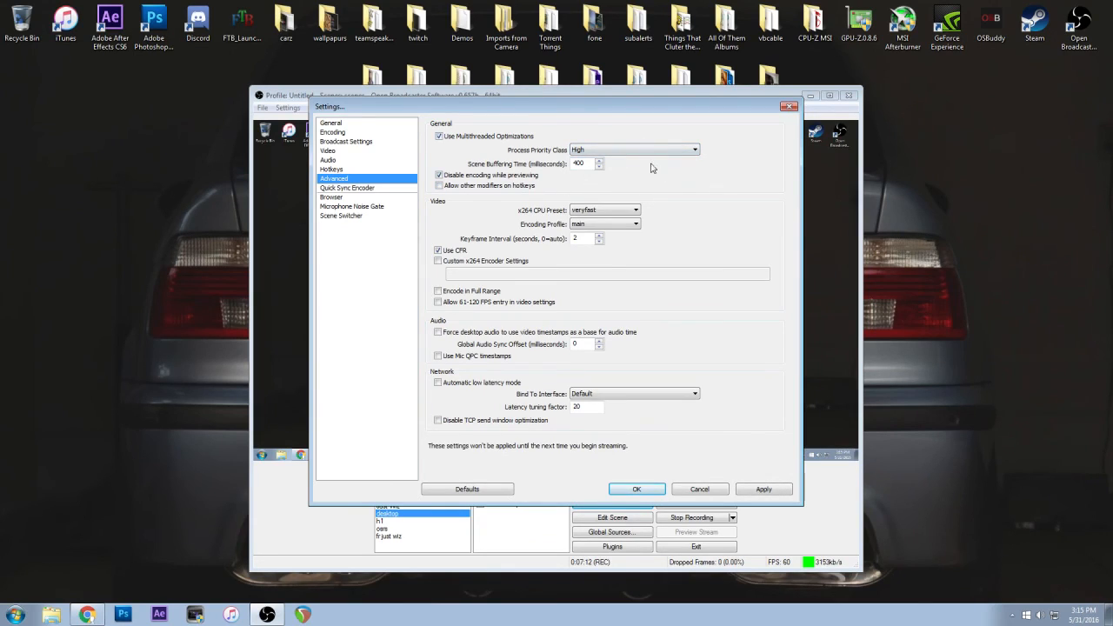
left_click(600, 153)
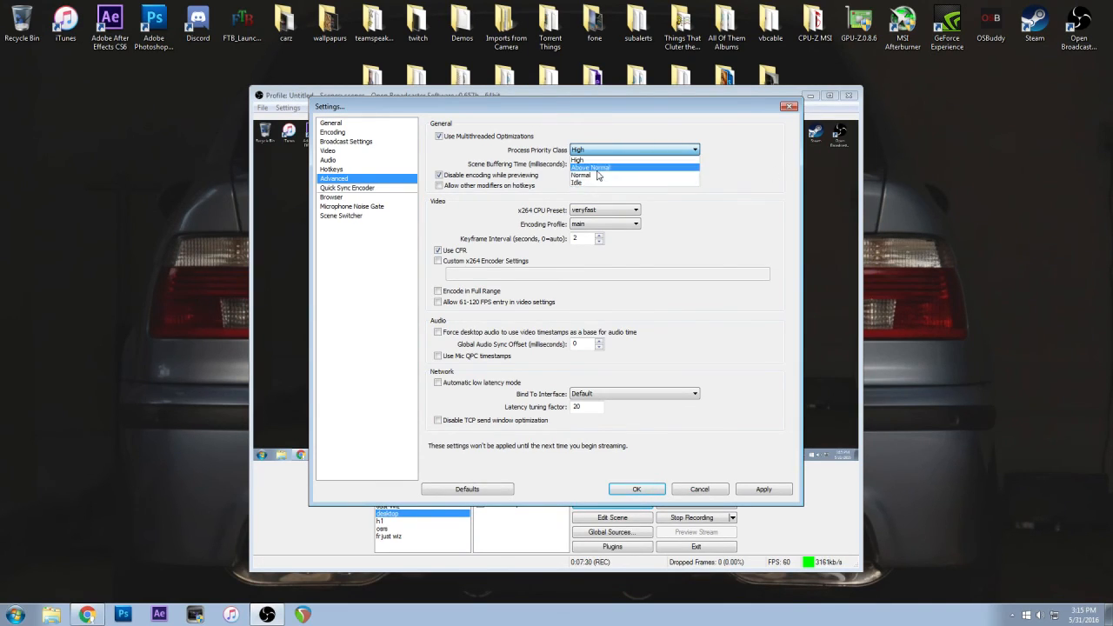
left_click(787, 174)
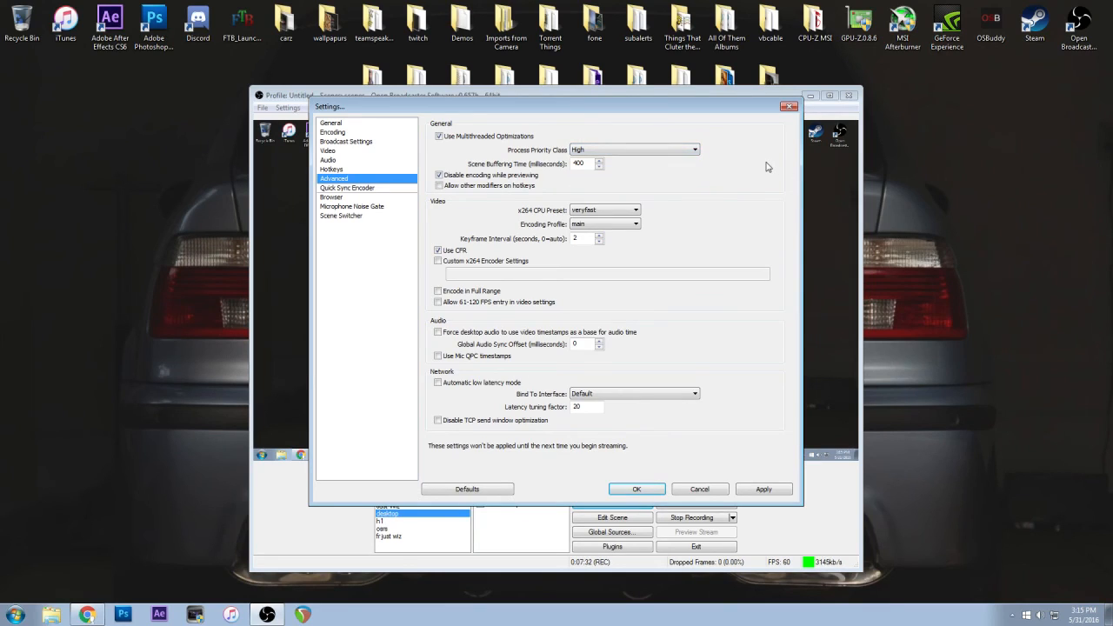
left_click(670, 149)
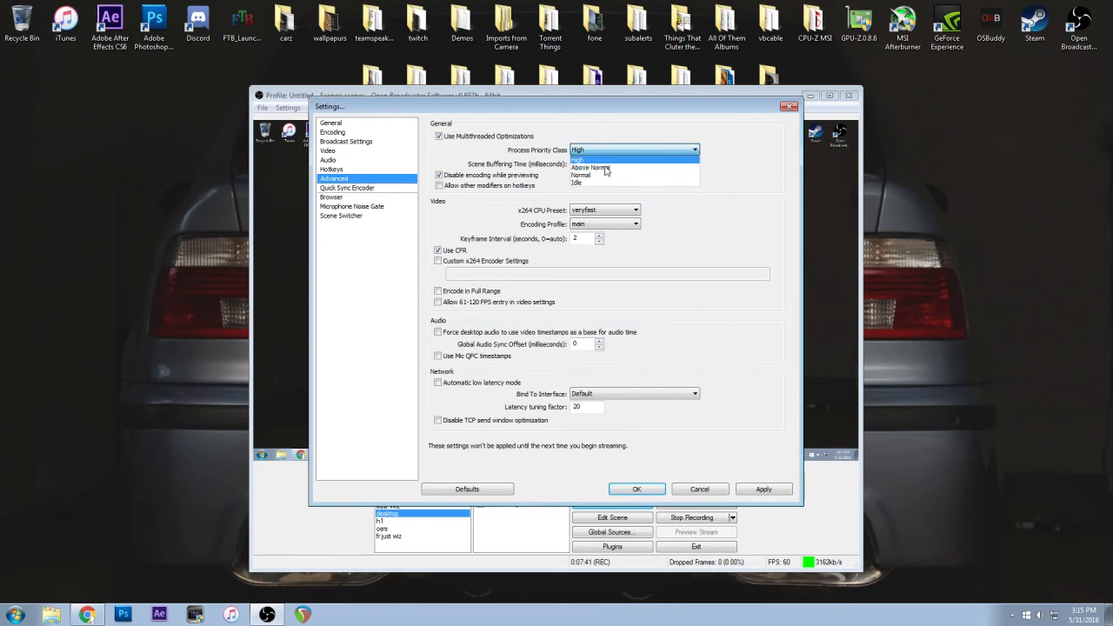
left_click(751, 181)
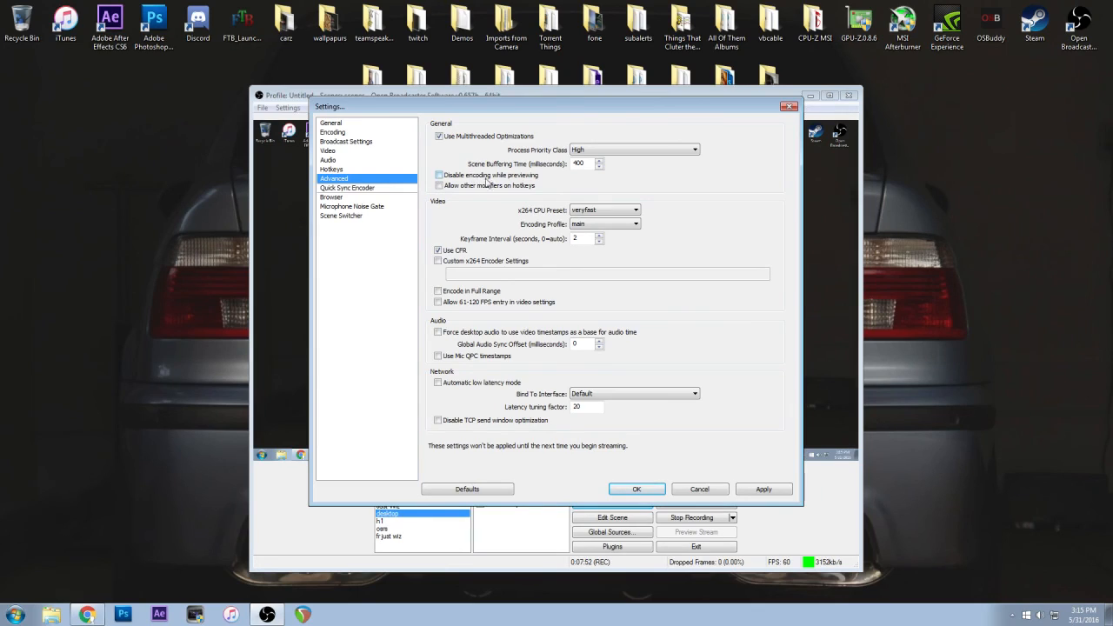
Toggle the option to disable encoding while previewing and leave the advanced settings without saving the changes
left_click(562, 179)
left_click(563, 177)
left_click(375, 189)
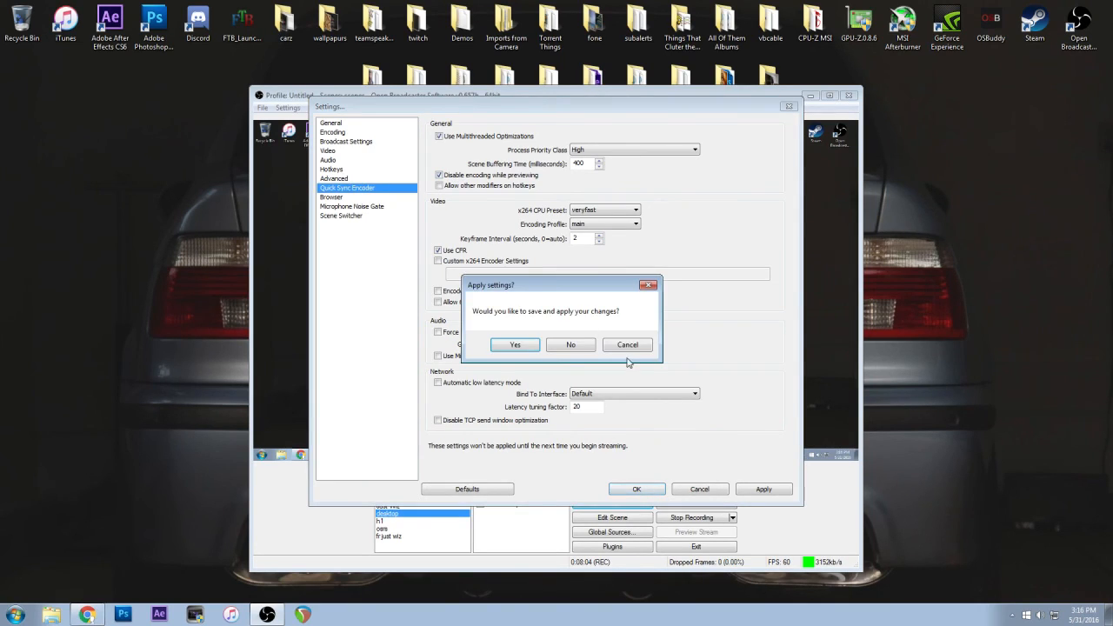
left_click(572, 345)
Return to the advanced settings and examine the x264 CPU preset options, keeping veryfast selected
left_click(348, 178)
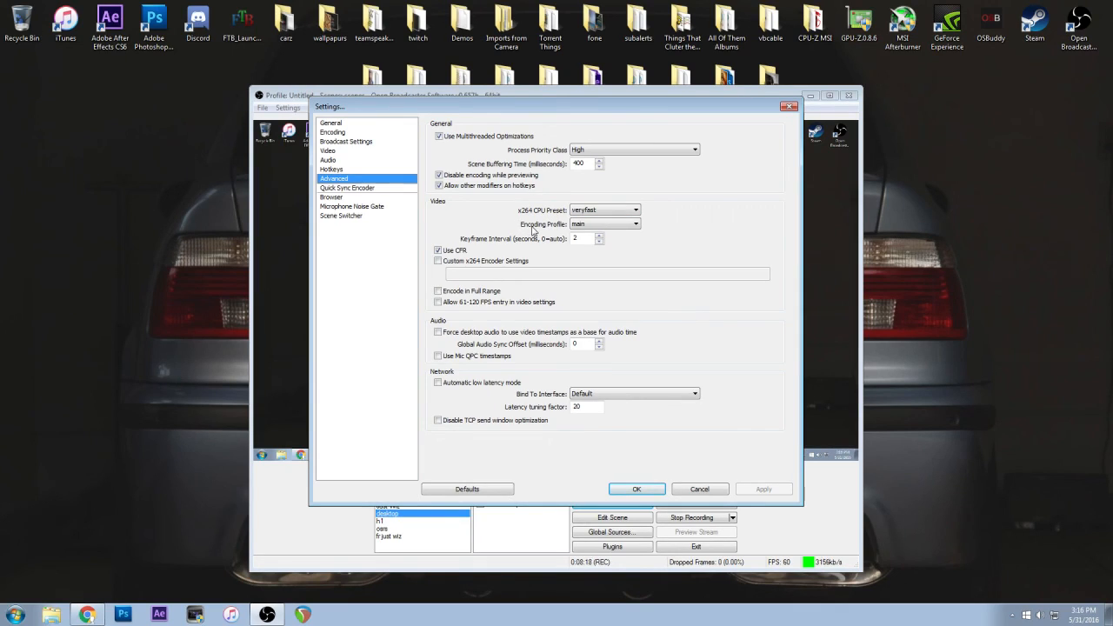
left_click(600, 212)
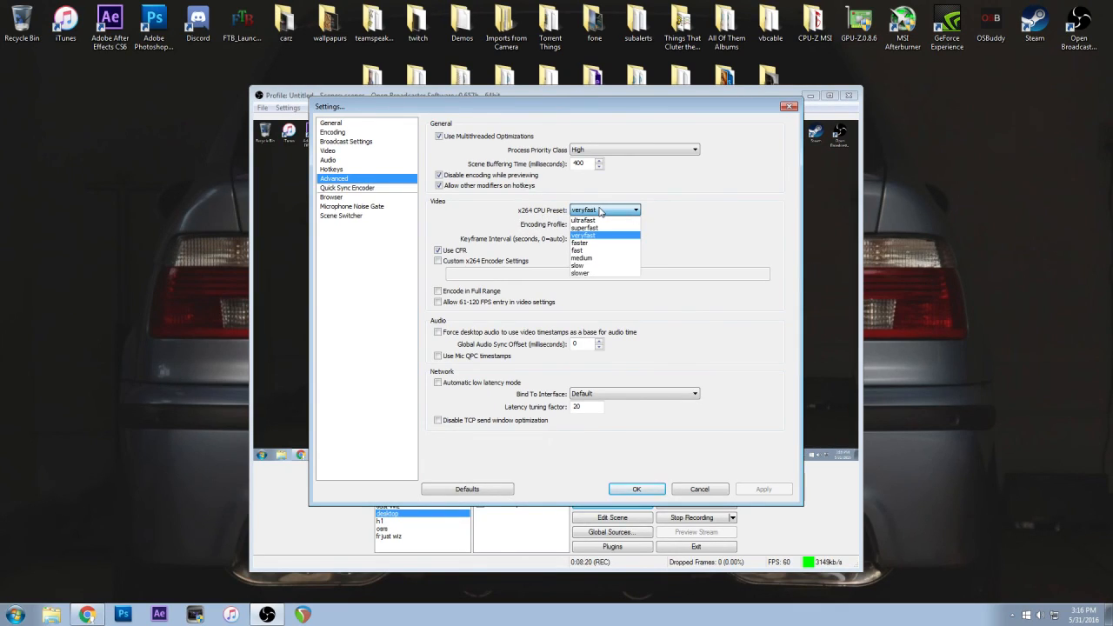
left_click(668, 241)
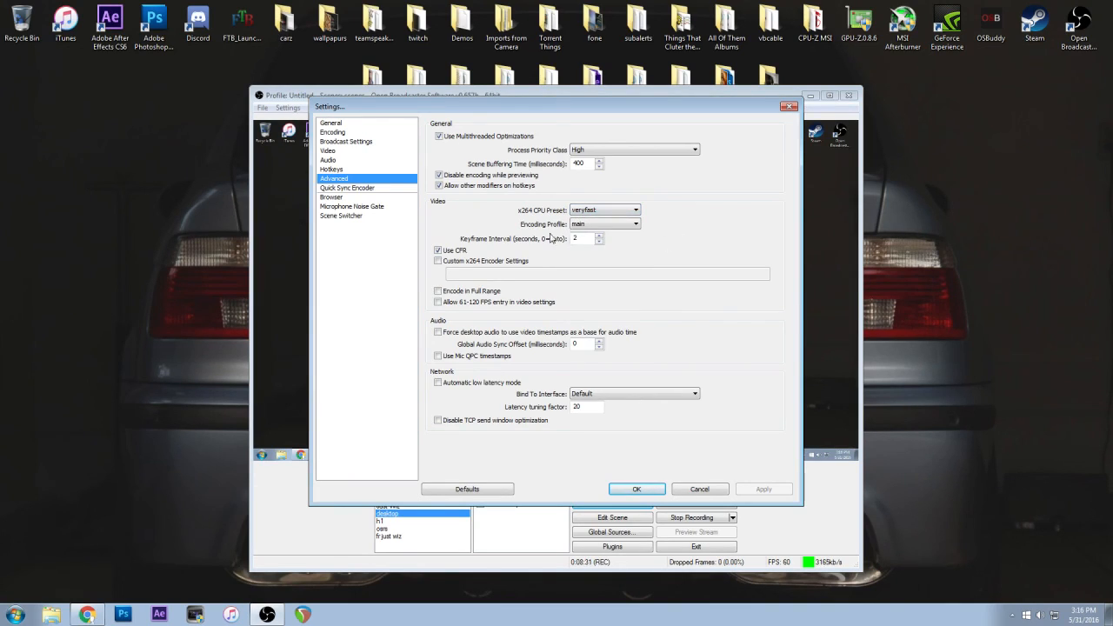
Examine the x264 CPU preset and encoding profile options, keeping veryfast and main selected
left_click(636, 213)
left_click(636, 213)
left_click(600, 226)
left_click(745, 230)
Review the Quick Sync encoder and microphone noise gate settings, then leave the settings without saving changes
left_click(362, 192)
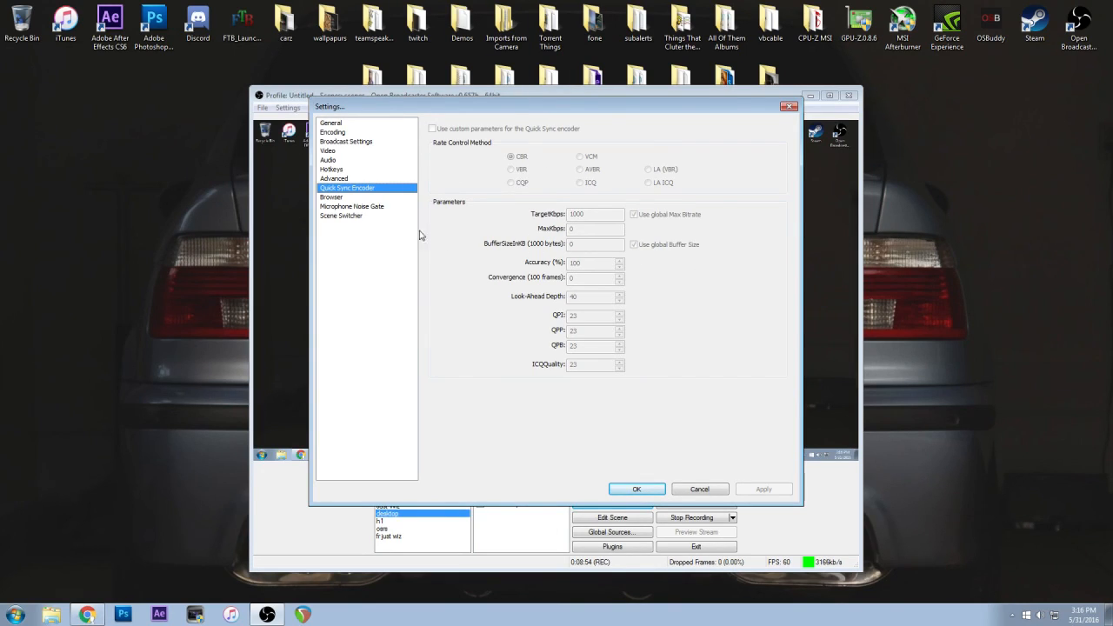
left_click(354, 210)
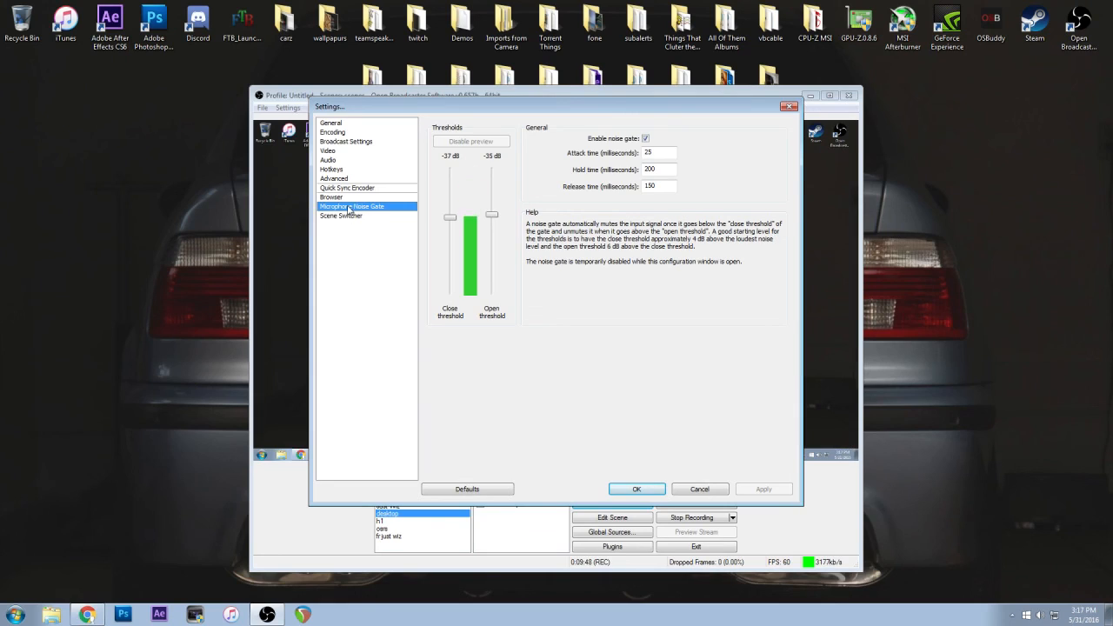
left_click(699, 488)
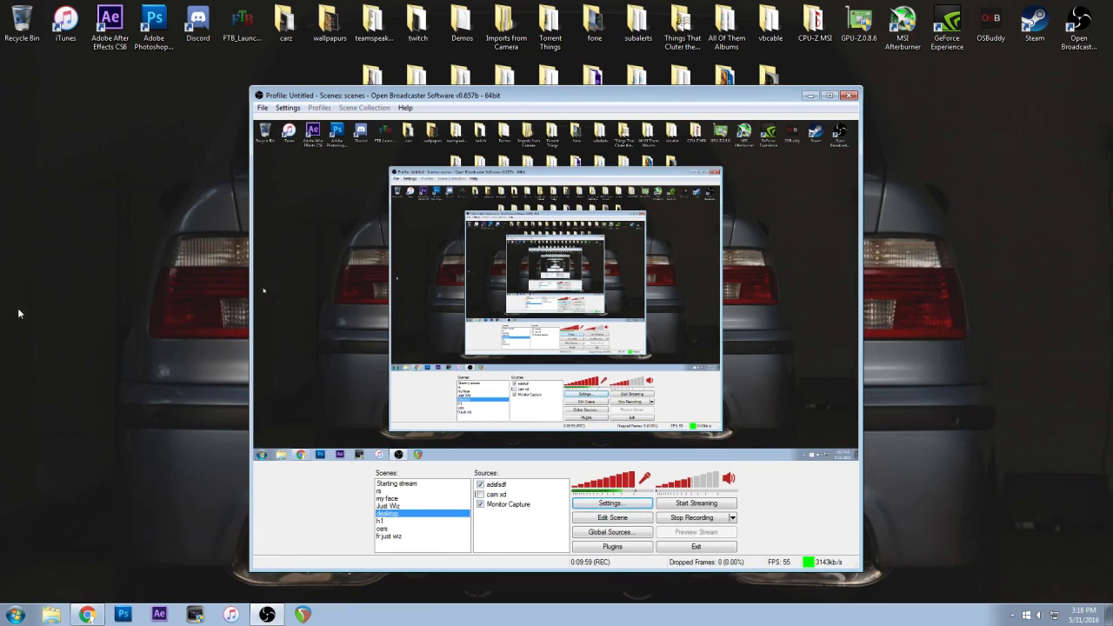
Reposition the streaming window on the desktop, launch Wizard101 and move its launcher window
left_click(52, 614)
left_click(774, 74)
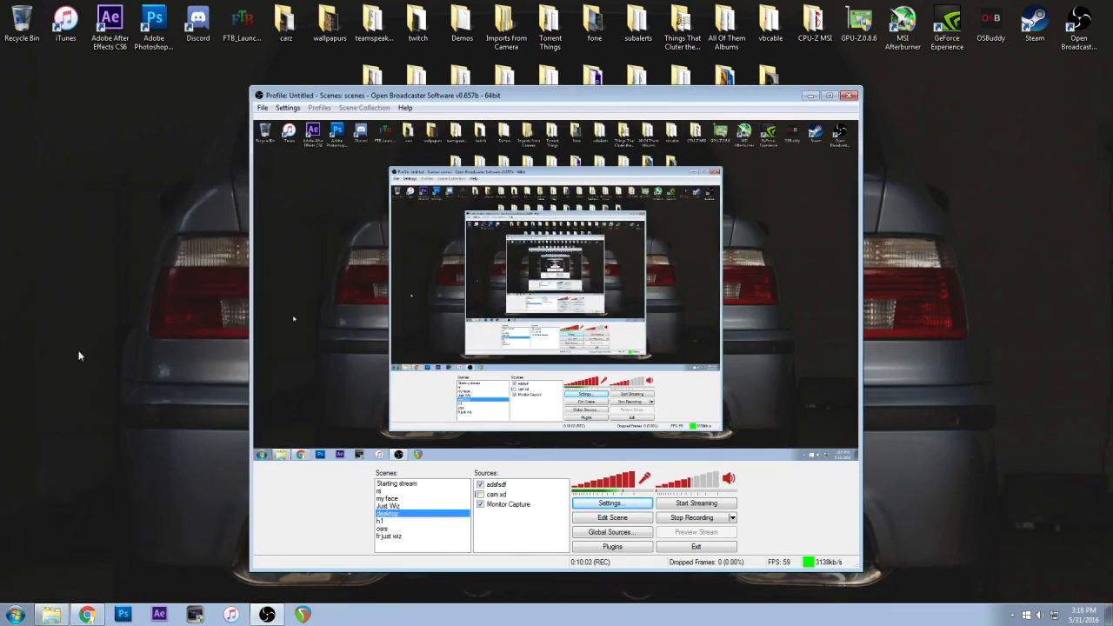
mouse_move(474, 96)
left_mouse_down()
mouse_move(1112, 149)
mouse_move(614, 149)
mouse_move(474, 96)
left_mouse_up()
left_click(14, 615)
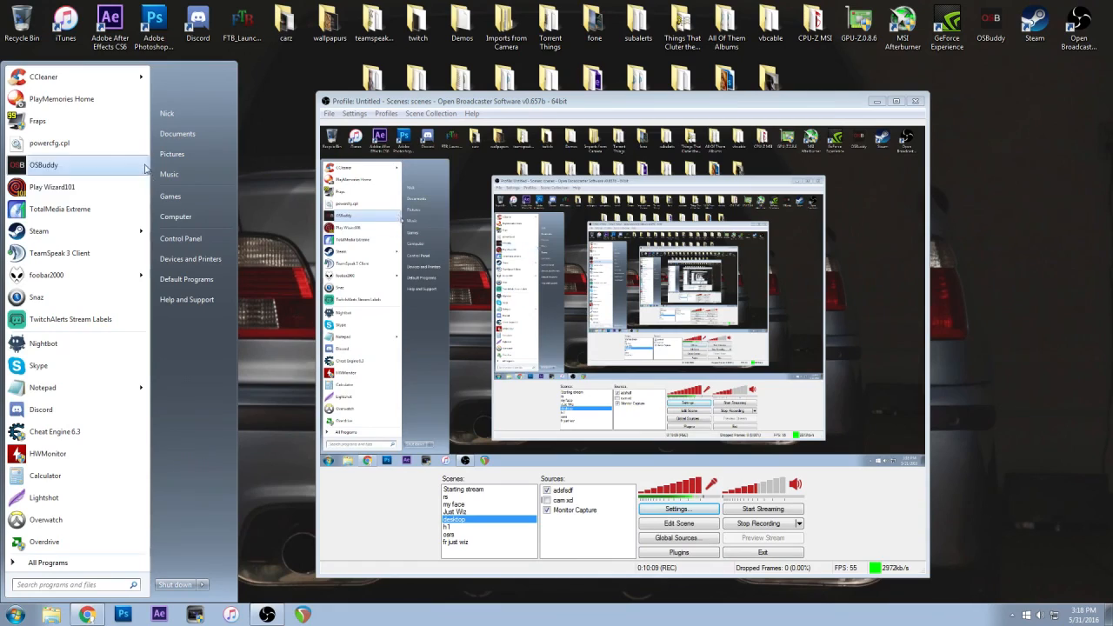
left_click(98, 195)
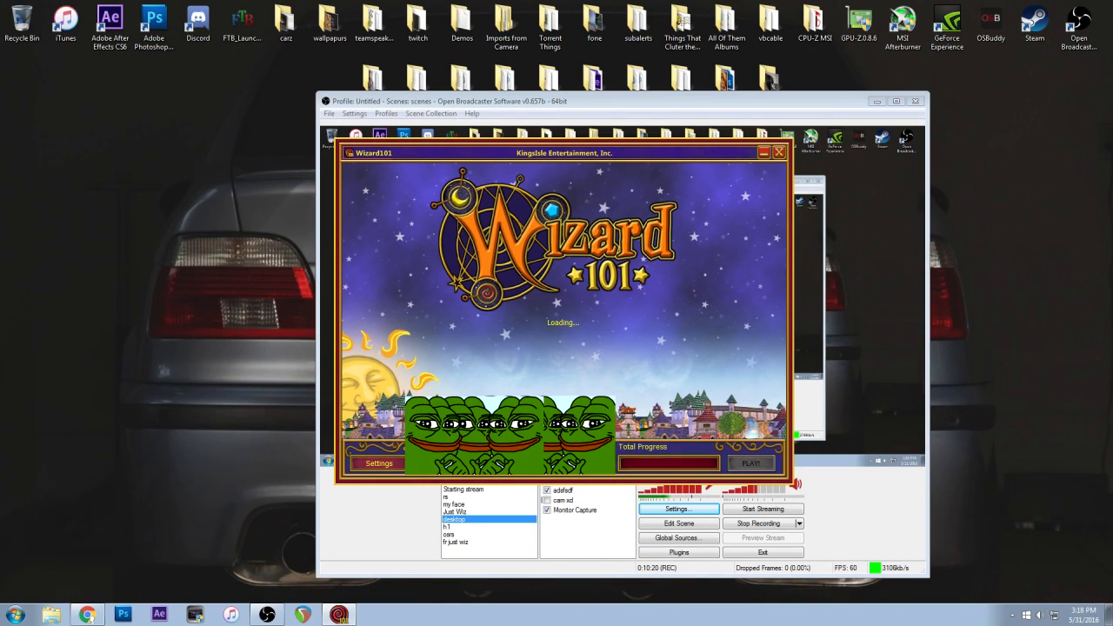
left_click_drag(628, 159, 661, 140)
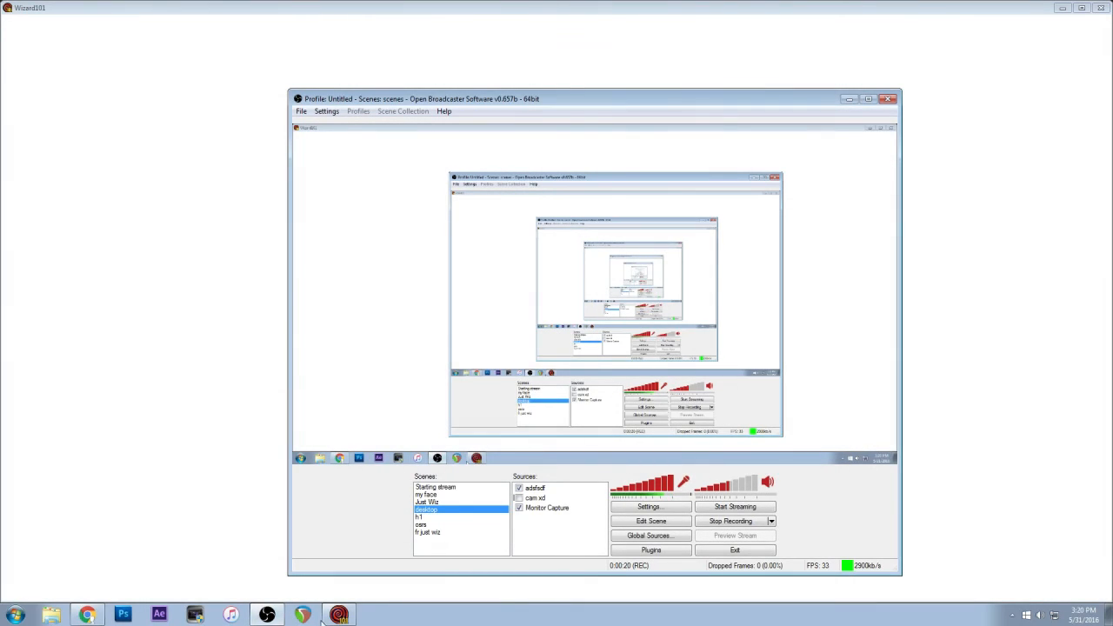
Bring the Wizard101 game window forward, then return to Open Broadcaster Software and reposition its window over the game
left_click(335, 616)
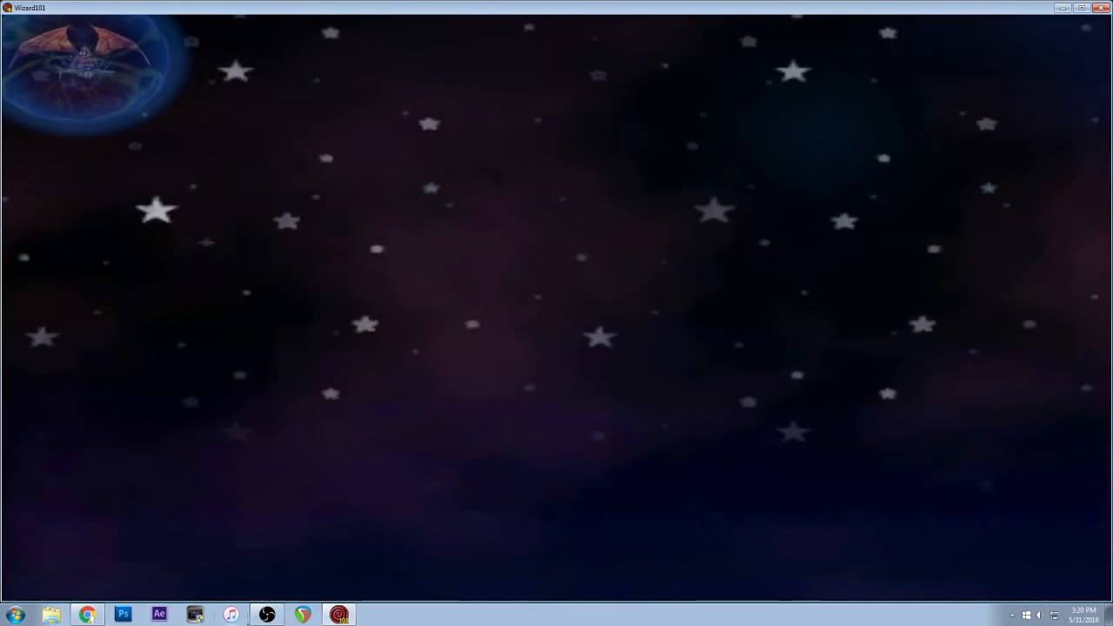
left_click(267, 615)
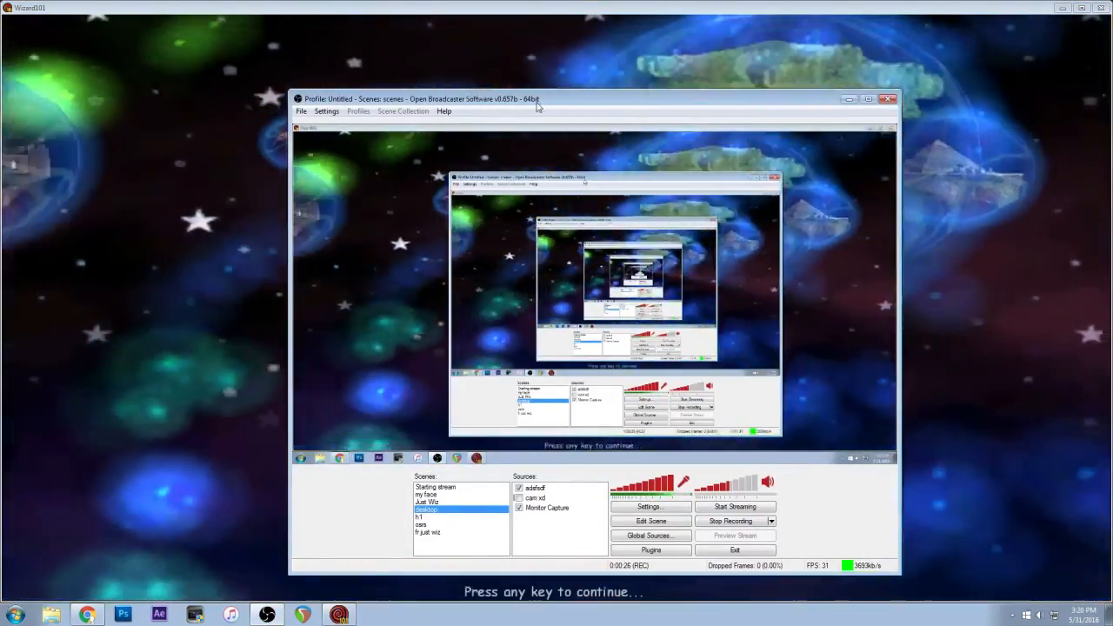
left_click_drag(538, 104, 500, 98)
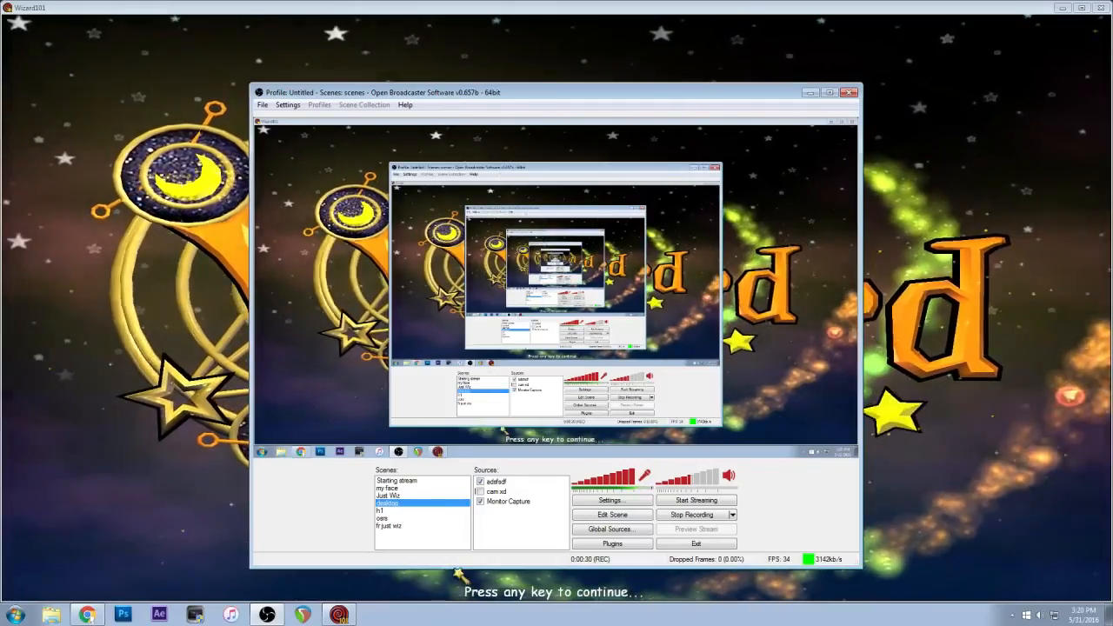
Add a new scene named W101 to the scenes list
right_click(407, 547)
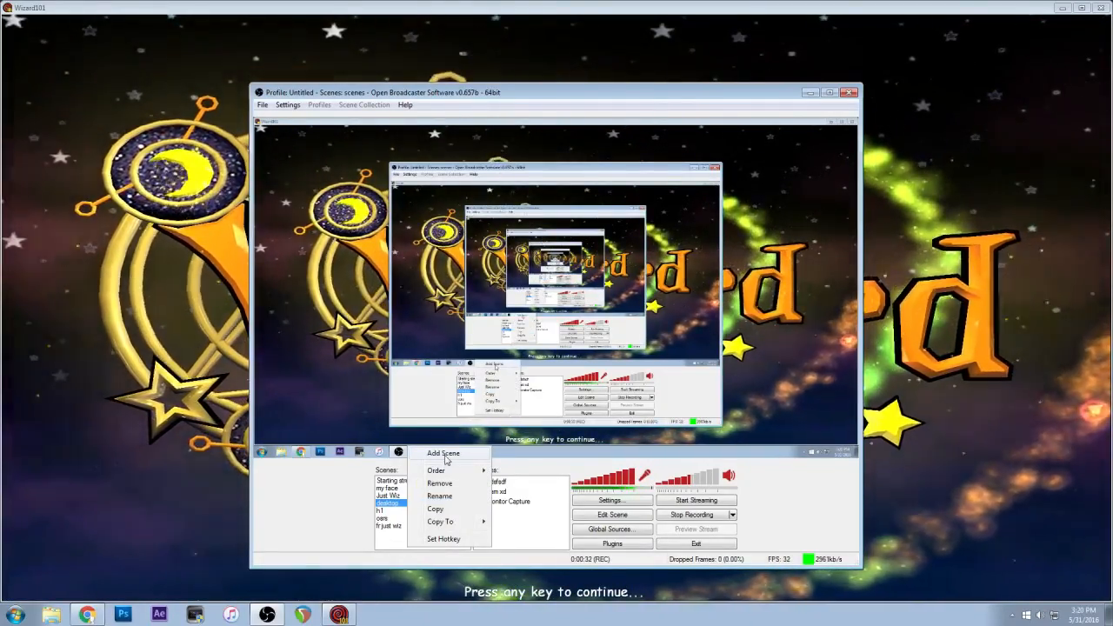
left_click(390, 538)
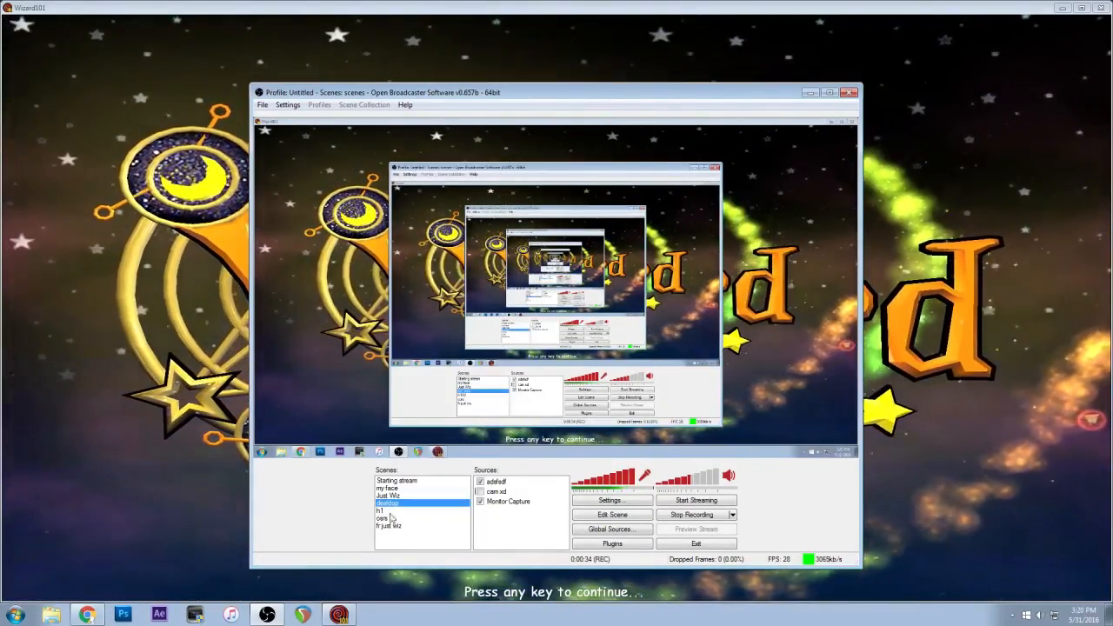
left_click(394, 526)
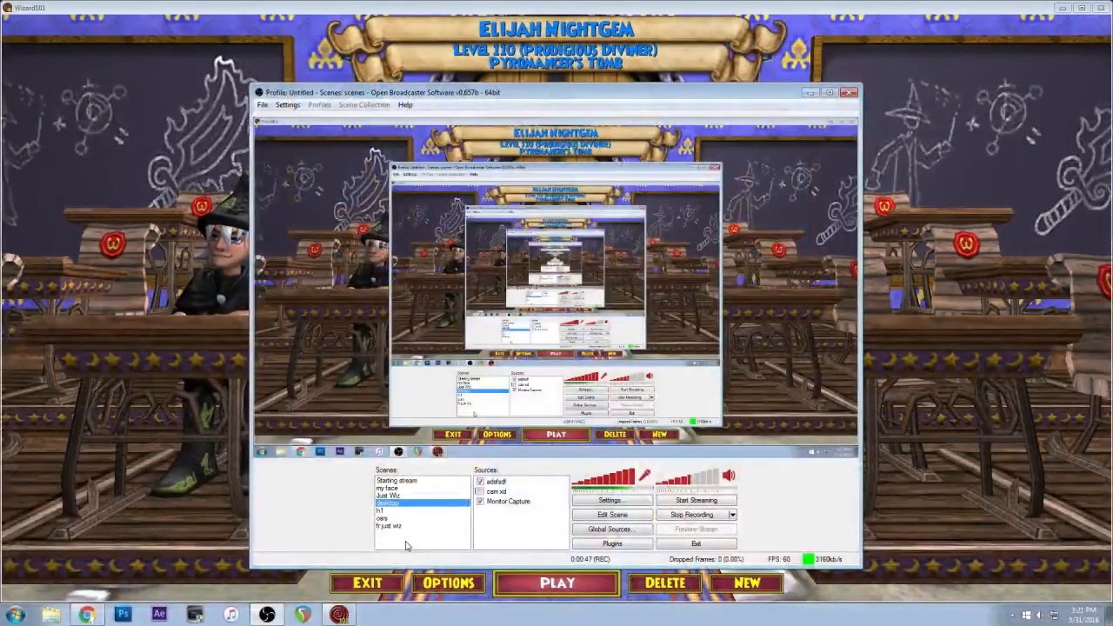
right_click(419, 537)
mouse_move(445, 461)
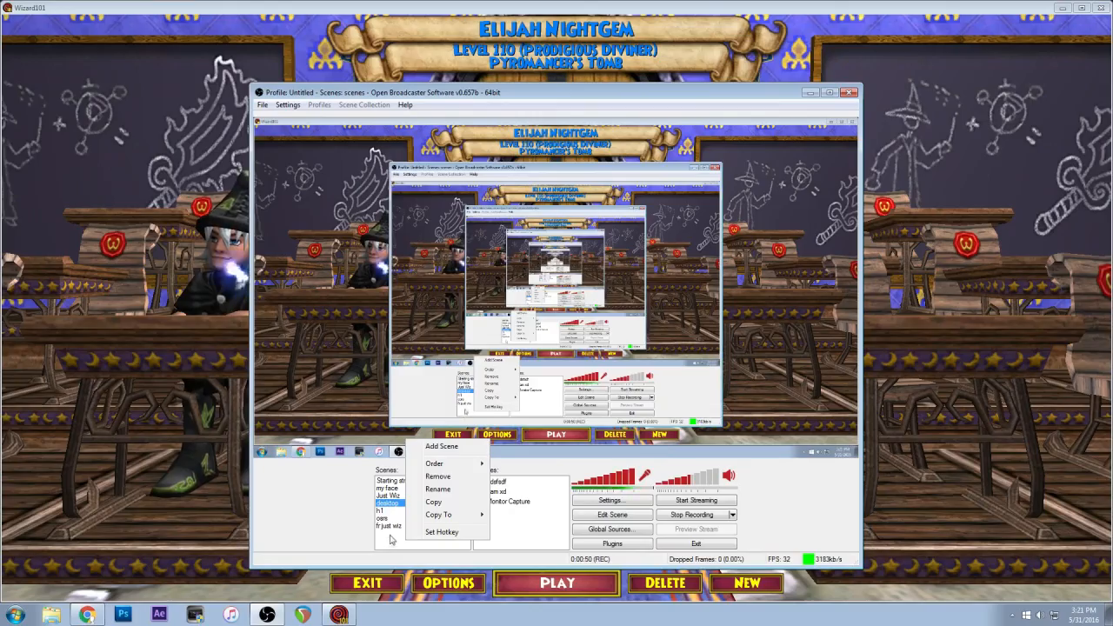
left_click(442, 446)
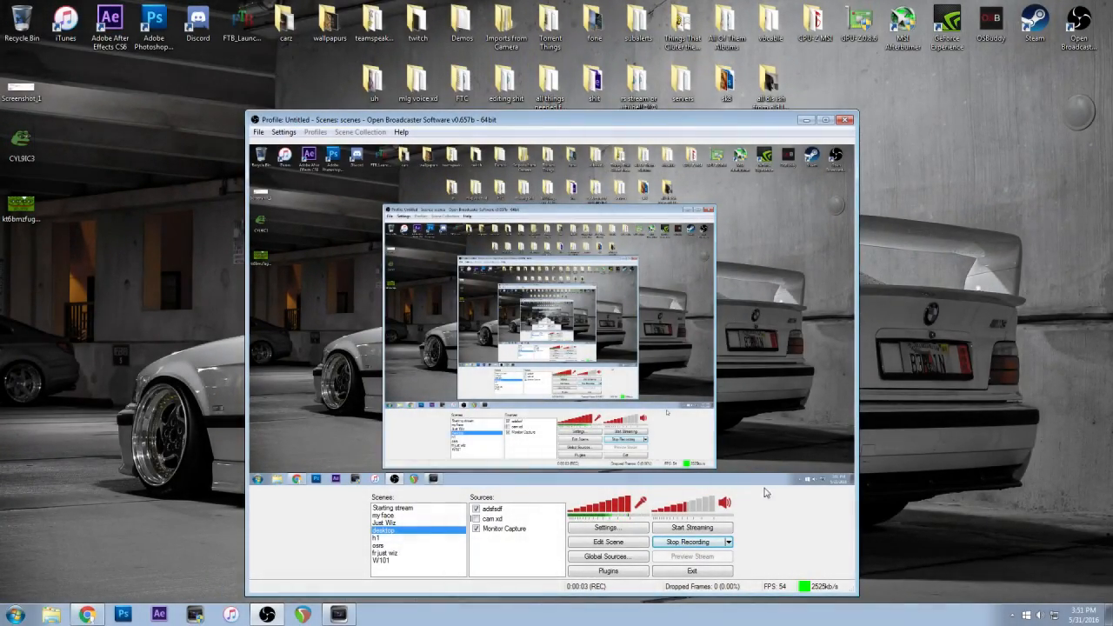
Check the W101 scene and start adding a global Game Capture source named Wiz101
left_click(391, 561)
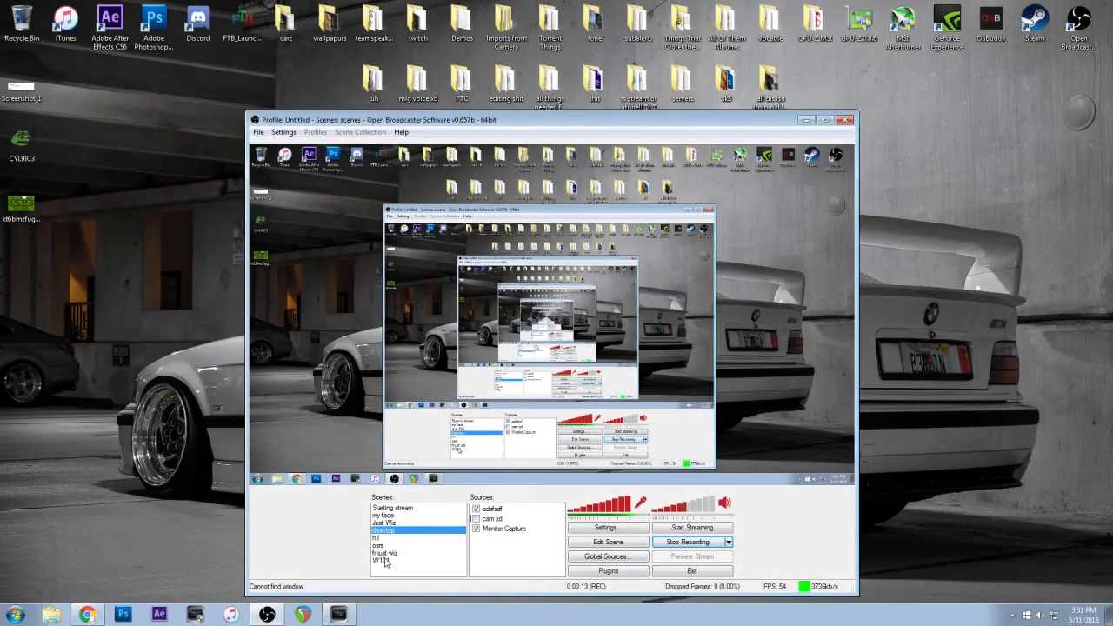
left_click(608, 557)
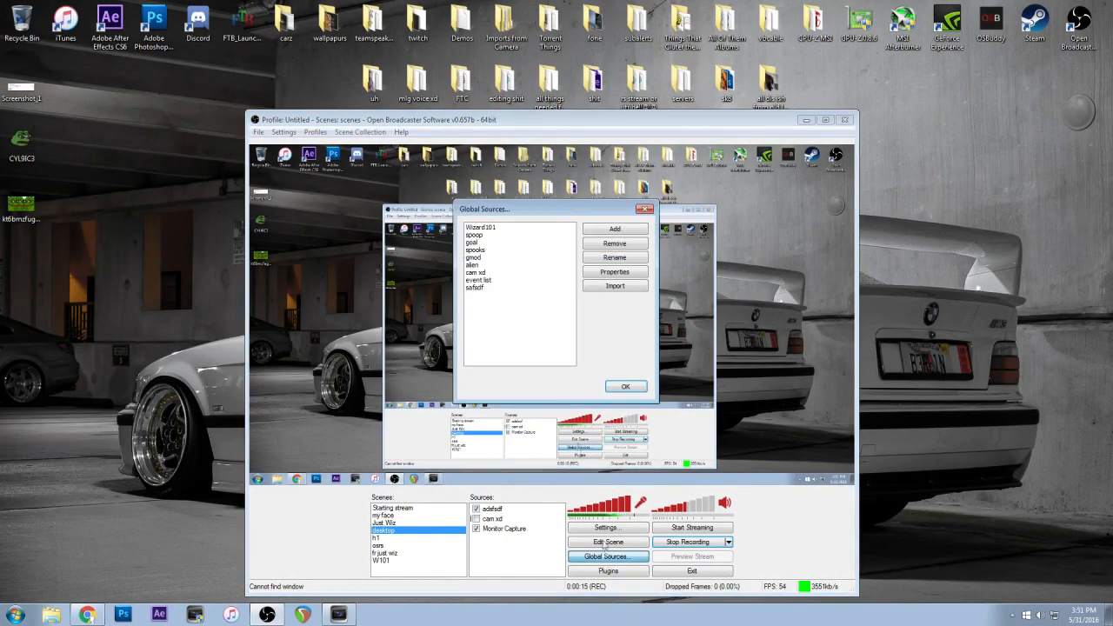
left_click(614, 229)
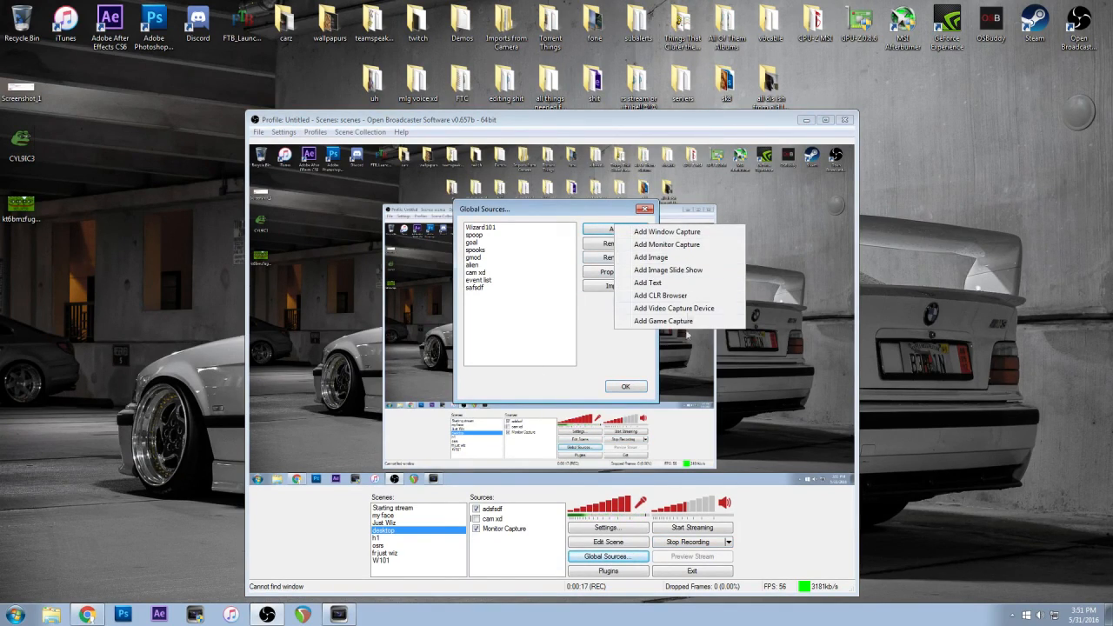
left_click(674, 322)
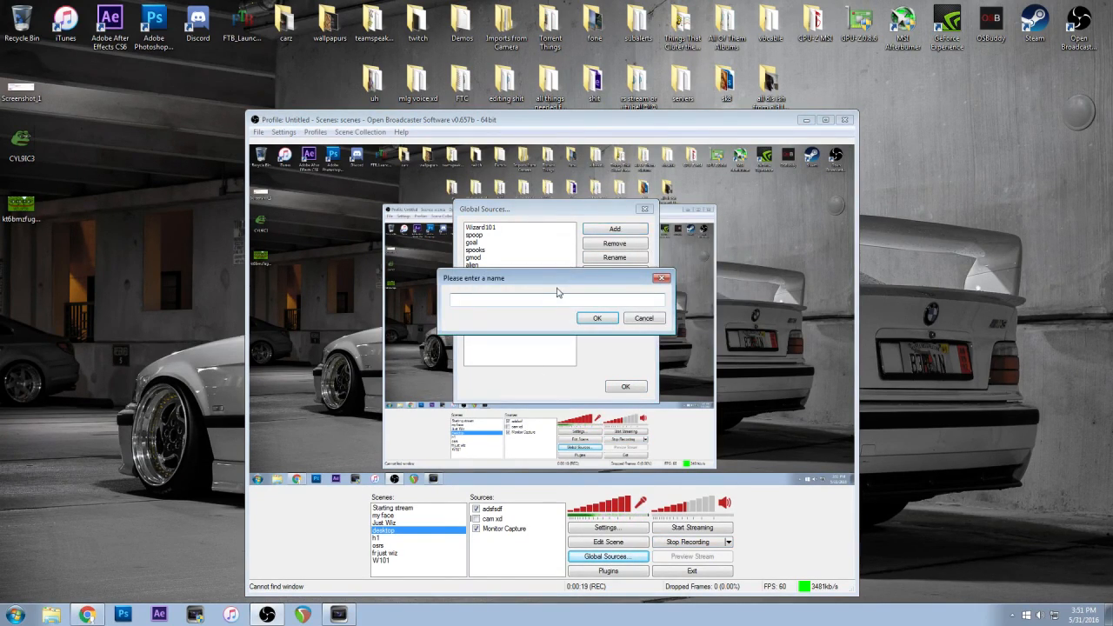
type("Wiz101")
left_click(597, 319)
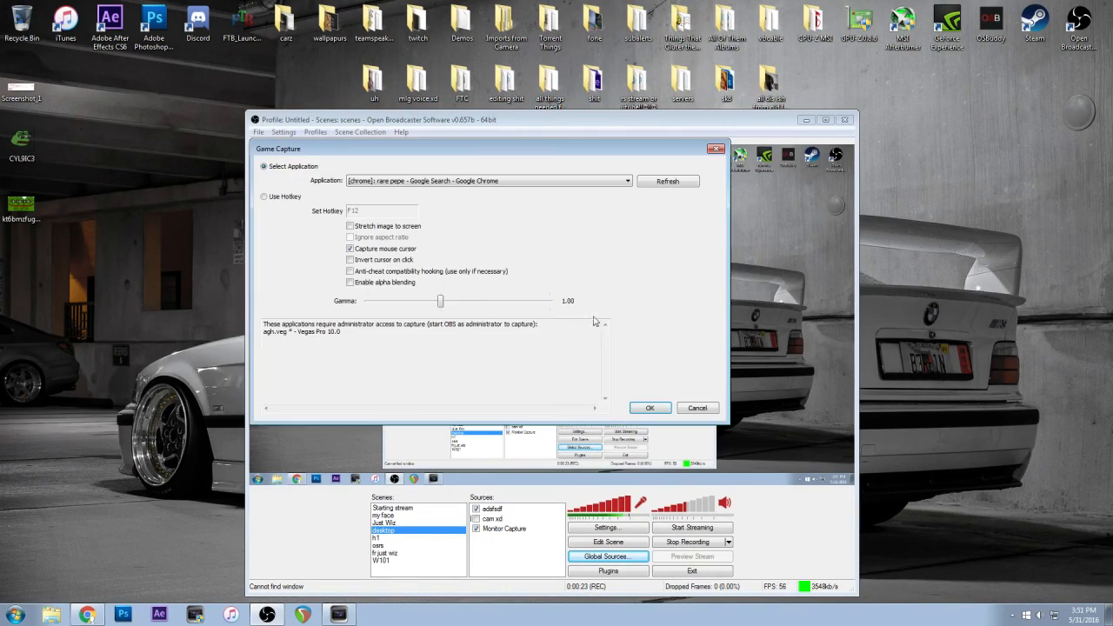
Examine the game capture's application list and image stretching options, then cancel the new source and close the global sources
left_click(391, 180)
left_click(421, 195)
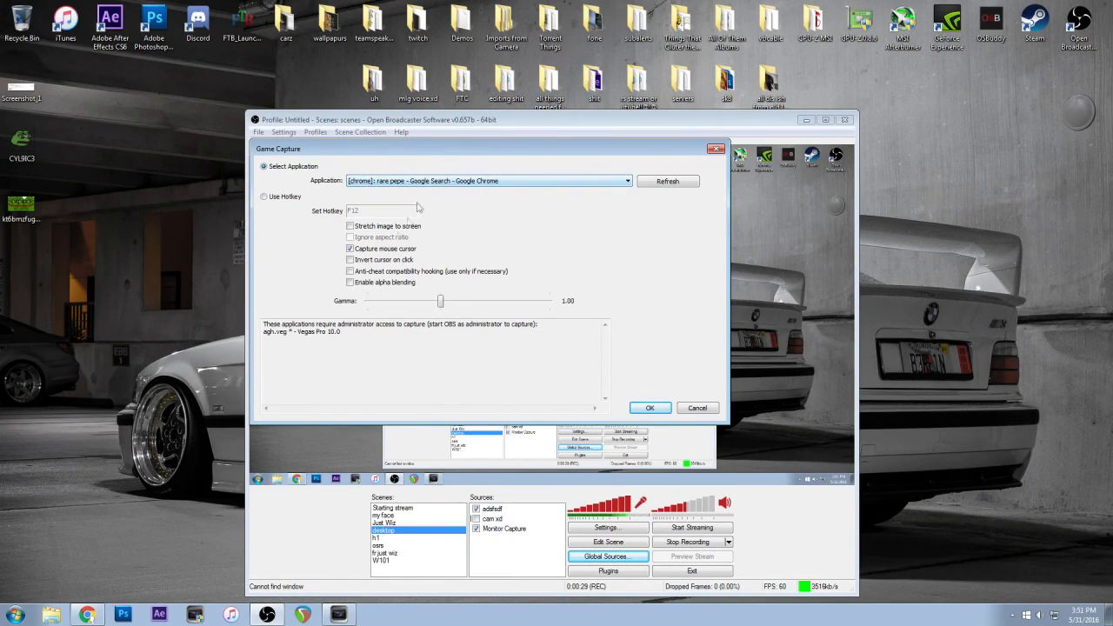
left_click(683, 187)
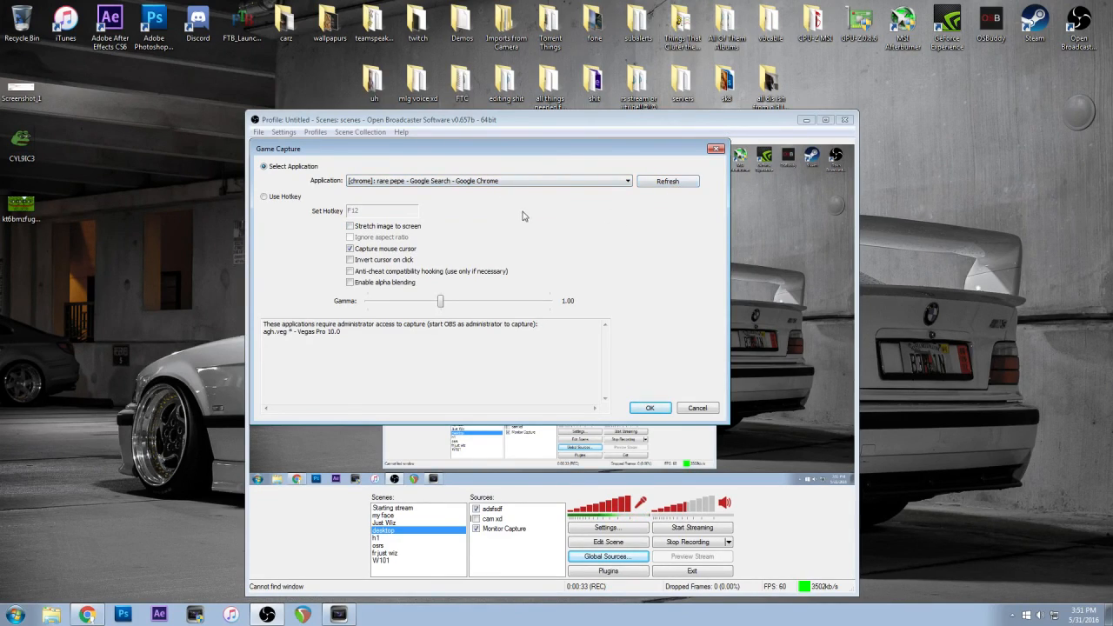
left_click(387, 226)
left_click(371, 237)
left_click(692, 412)
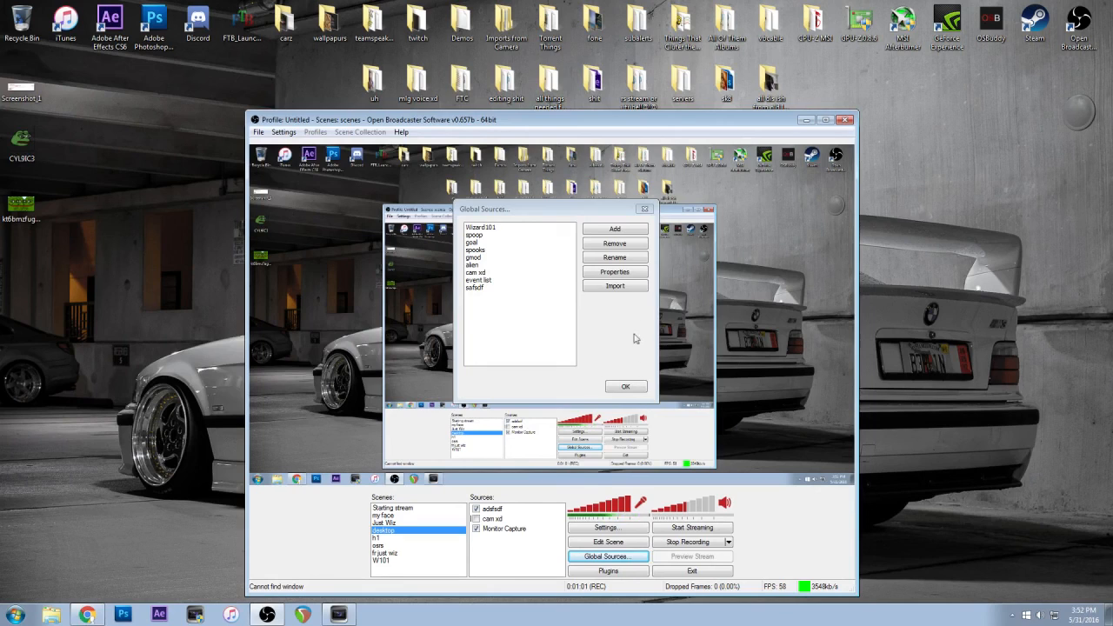
left_click(646, 213)
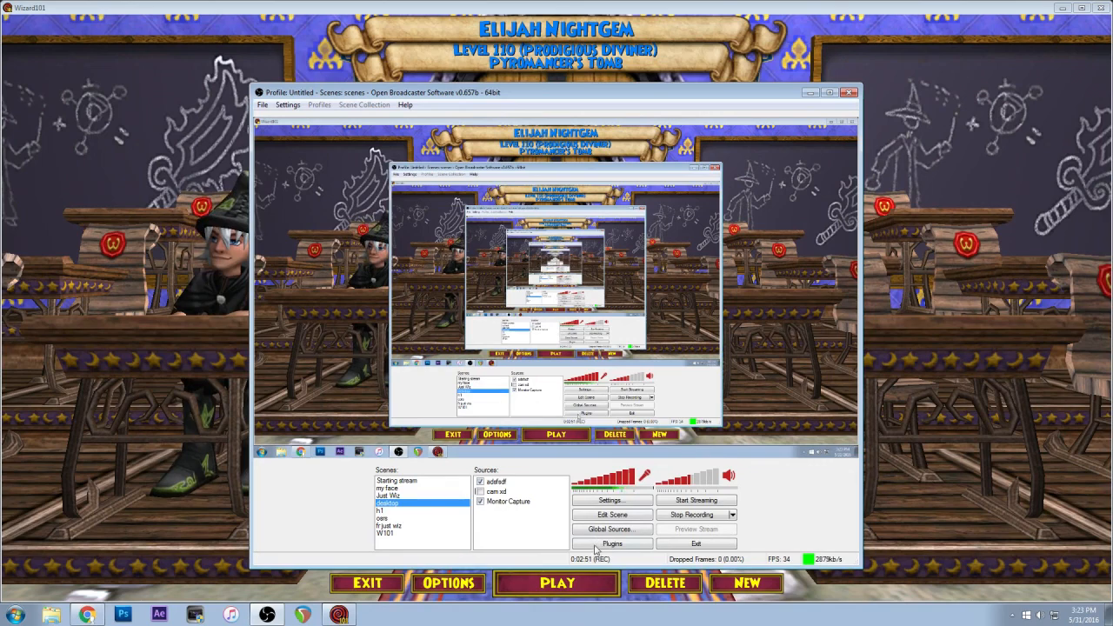
Examine the source types available for the desktop scene, then view the fr just wiz scene and return to desktop
right_click(519, 522)
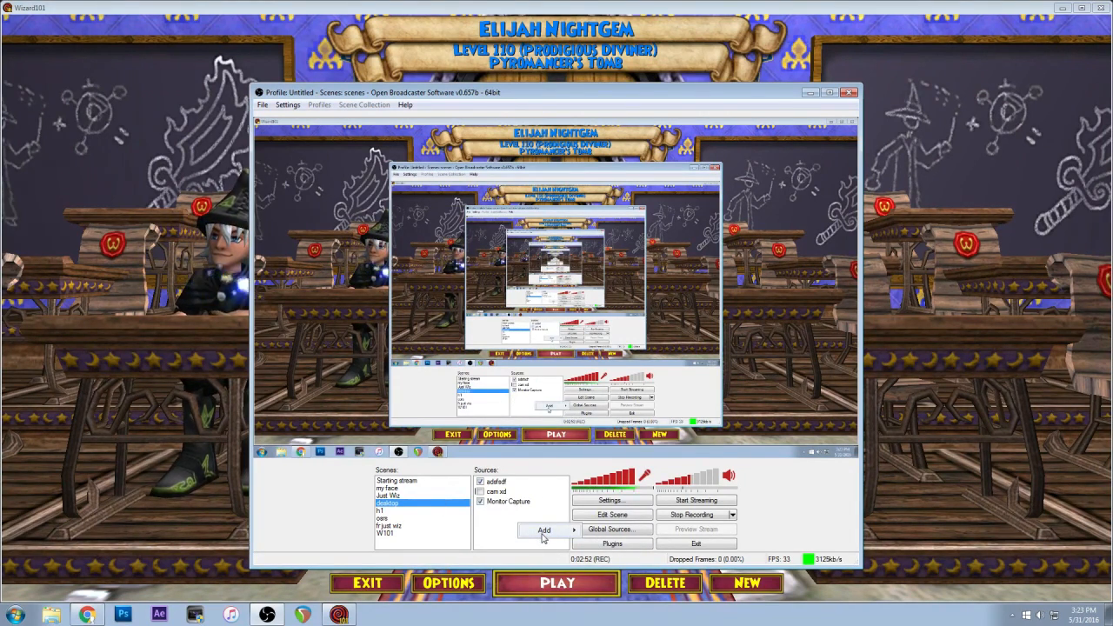
mouse_move(548, 529)
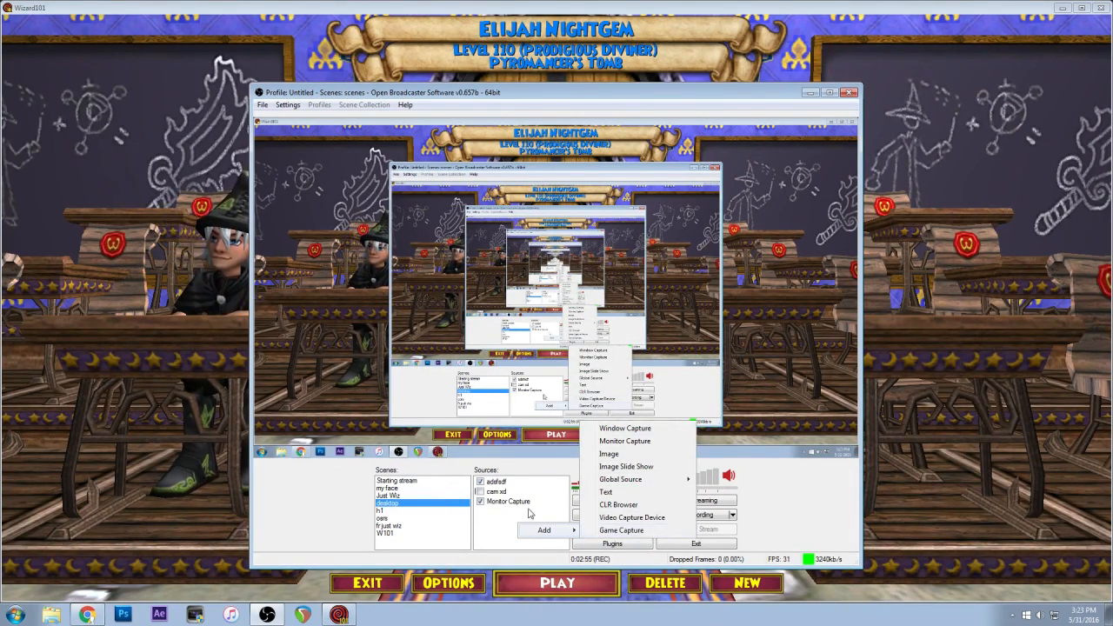
left_click(500, 515)
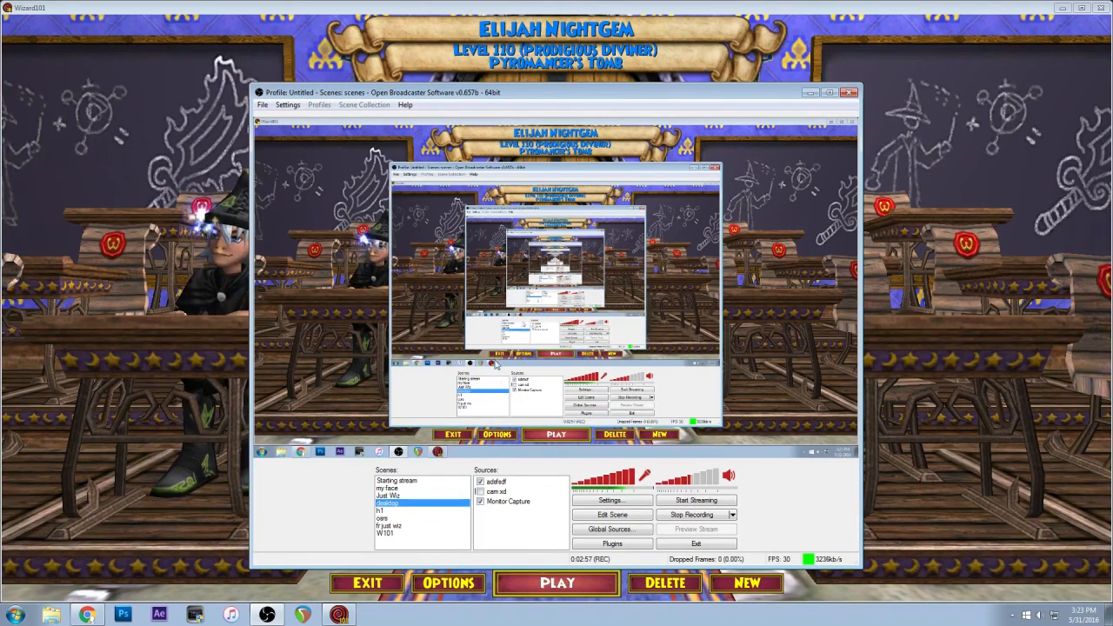
left_click(399, 526)
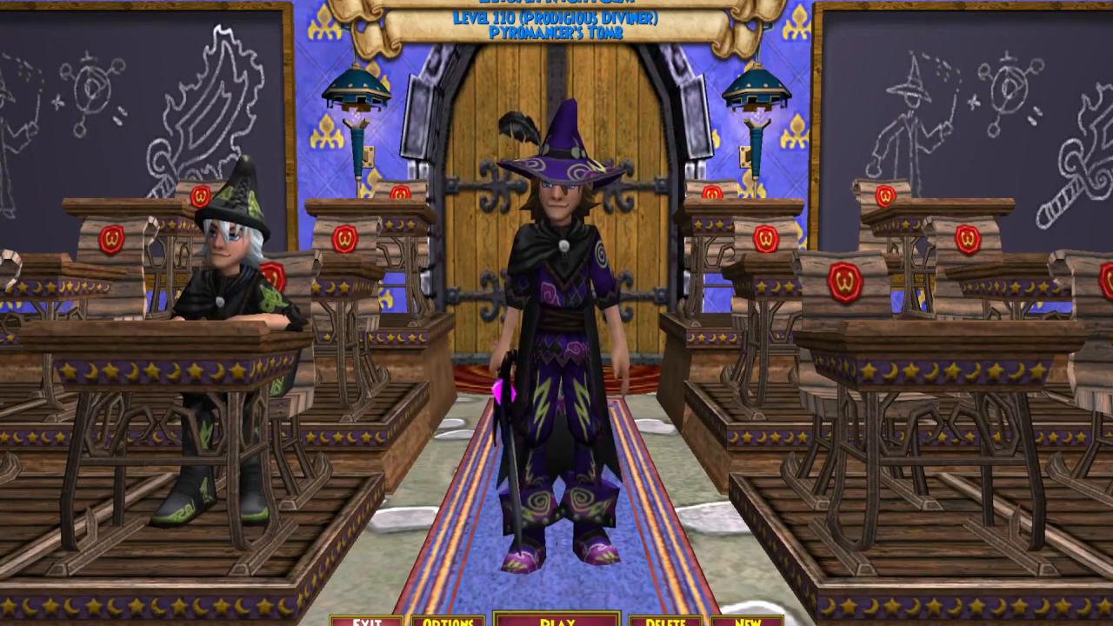
left_click(388, 502)
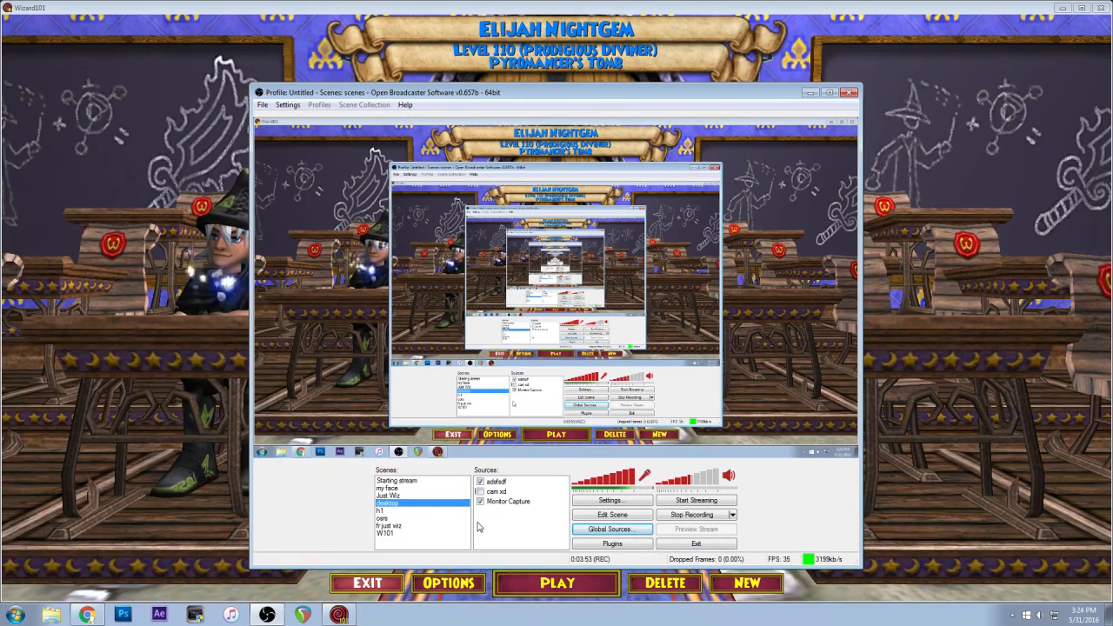
Start adding an Image source to the desktop scene and cancel at the naming prompt
right_click(477, 527)
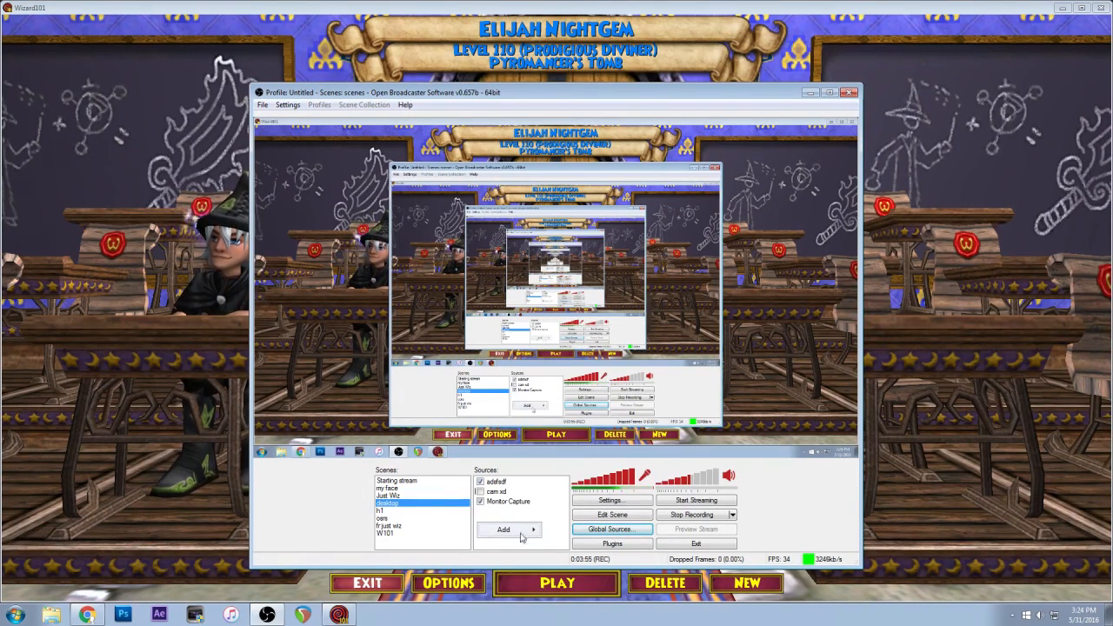
mouse_move(522, 534)
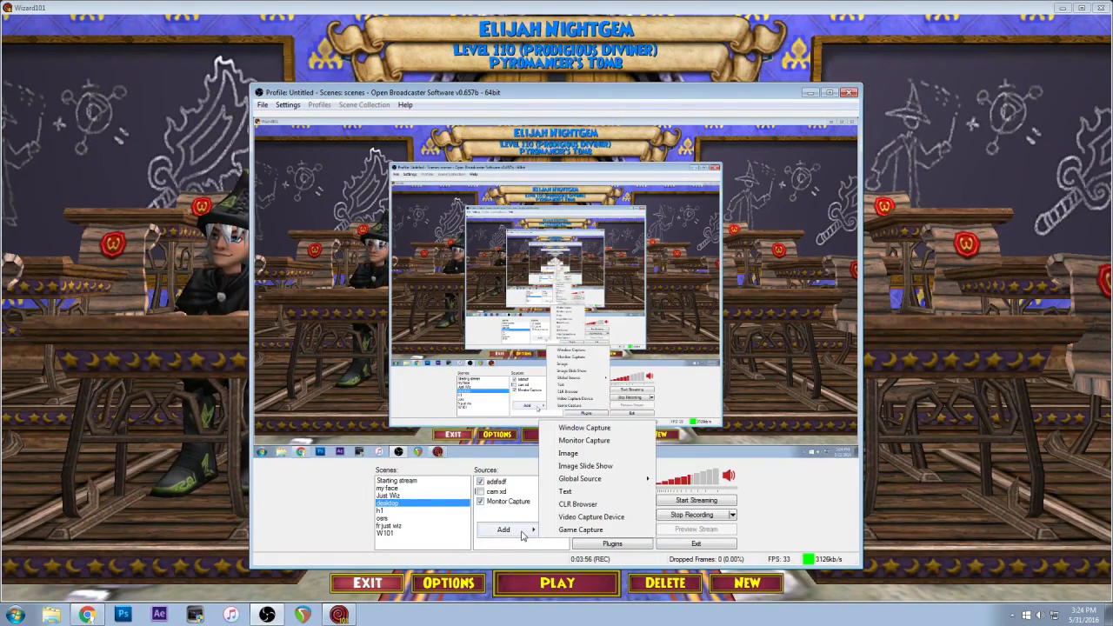
left_click(583, 453)
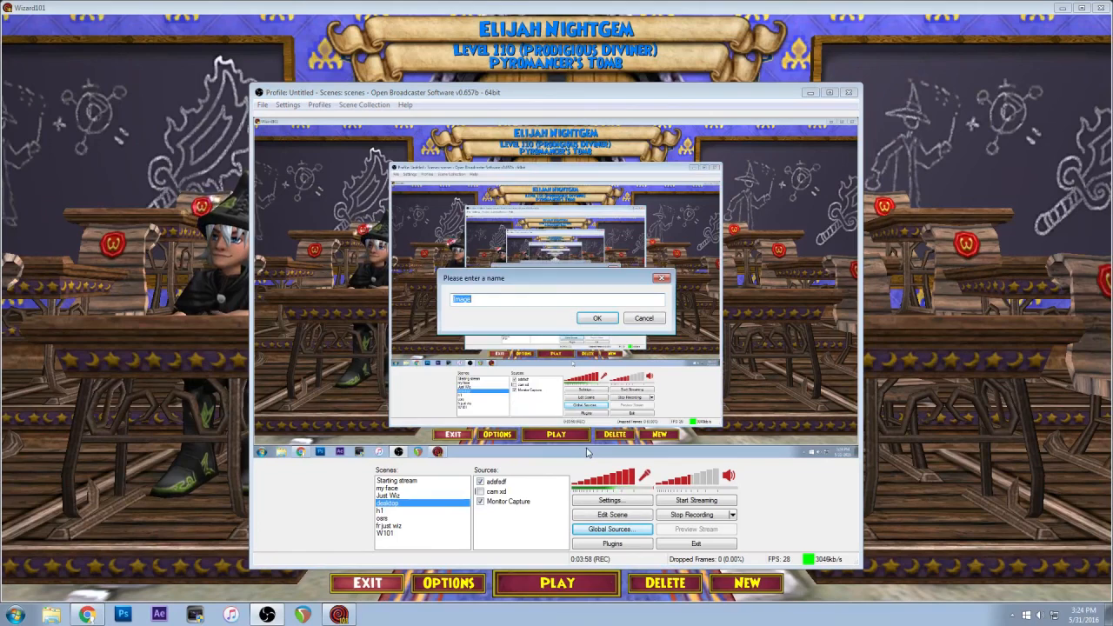
left_click(644, 318)
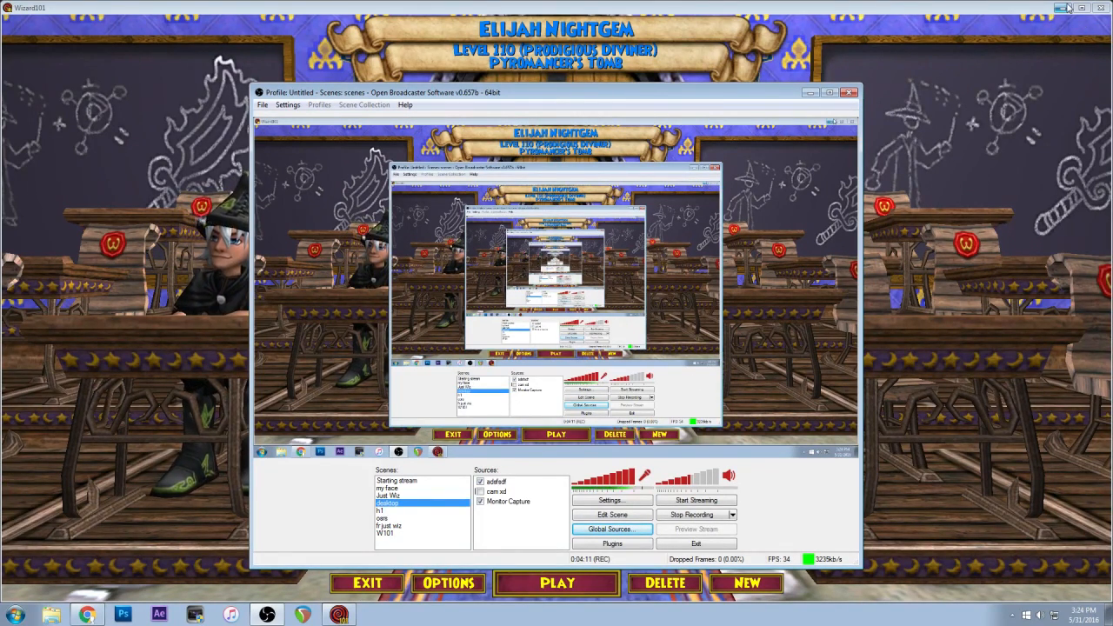
Close the Wizard101 game window
left_click(1106, 10)
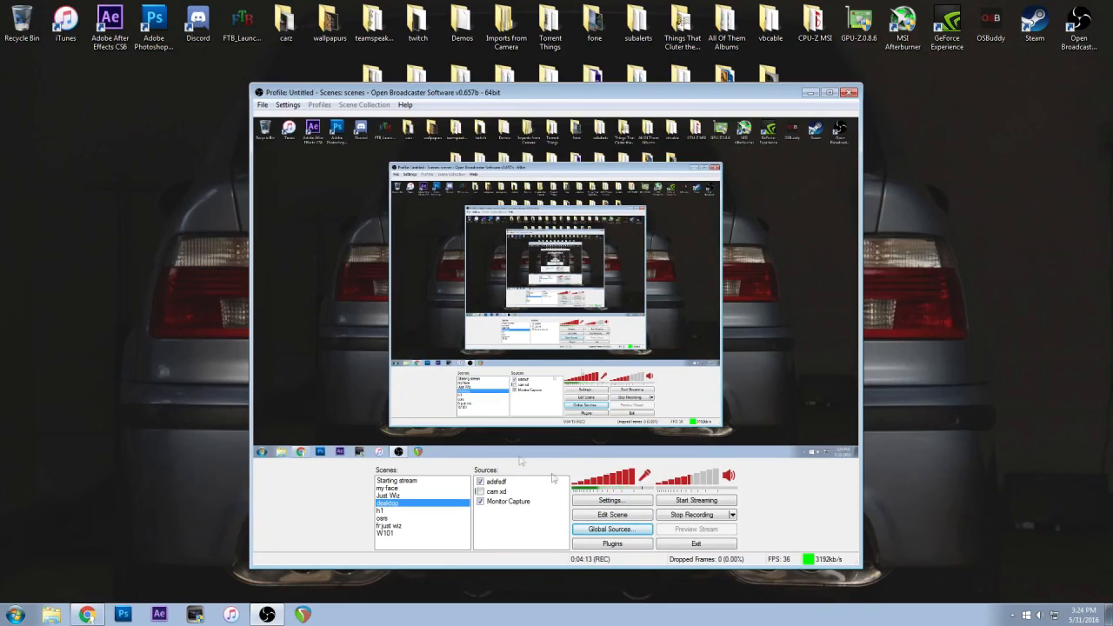